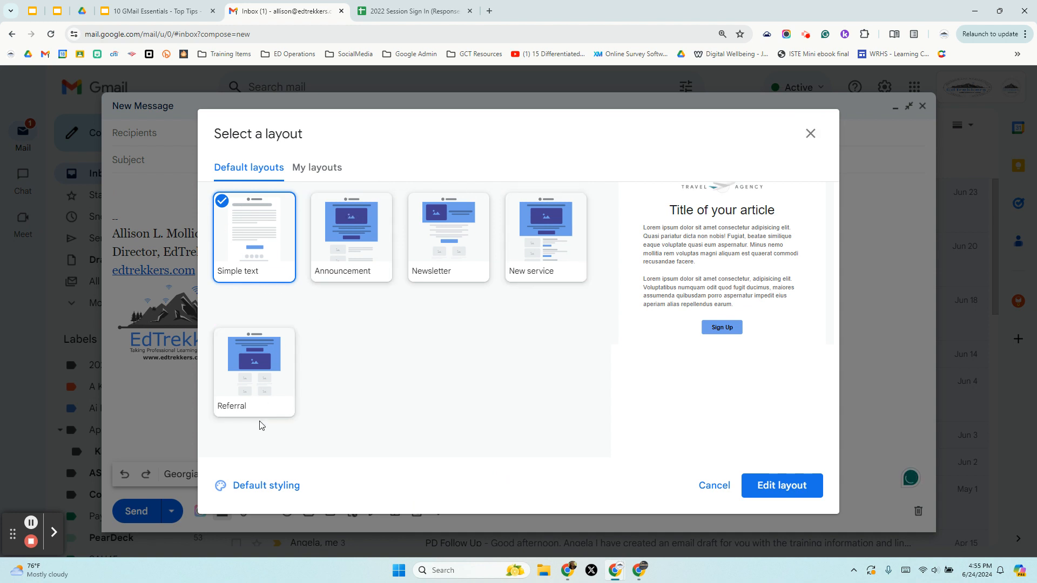
Choose the Announcement layout, look over the default styling preferences for logo, footer and links, and open the layout for editing.
{"action": "left_click", "coordinate": [367, 230]}
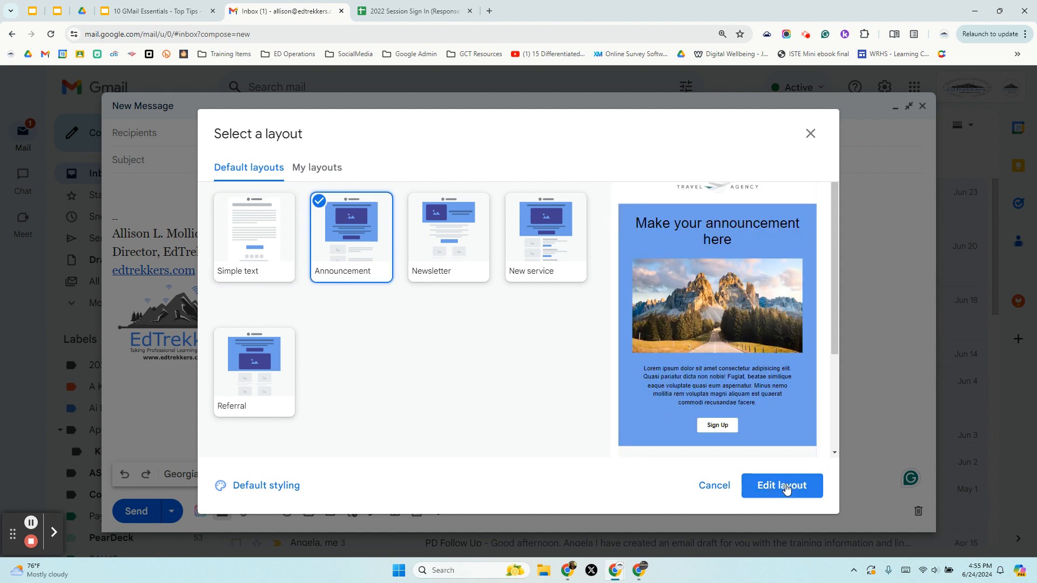
{"action": "left_click", "coordinate": [261, 488]}
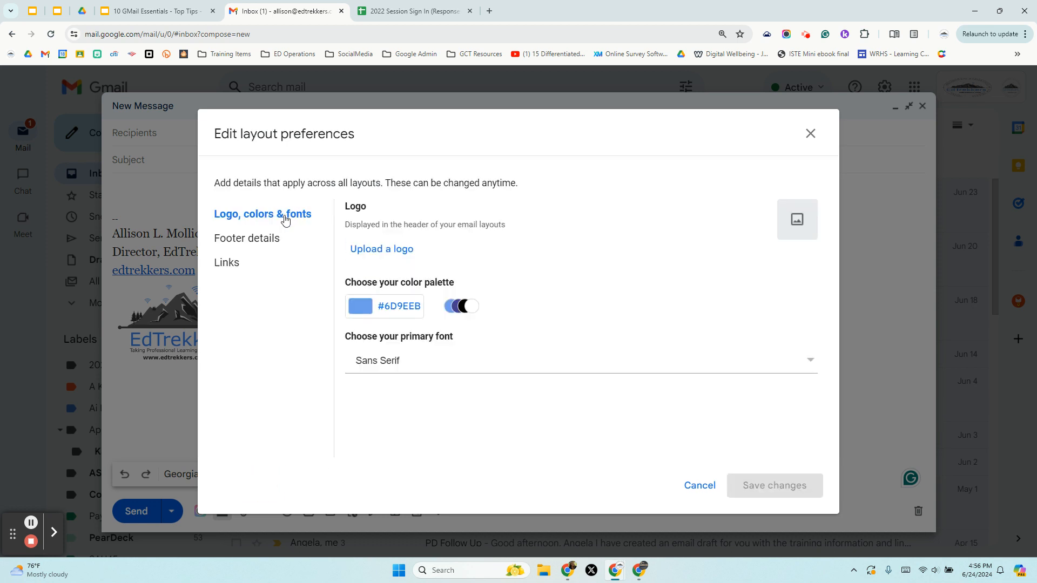
{"action": "left_click", "coordinate": [246, 242]}
{"action": "left_click", "coordinate": [261, 212]}
{"action": "left_click", "coordinate": [244, 237]}
{"action": "left_click", "coordinate": [223, 266]}
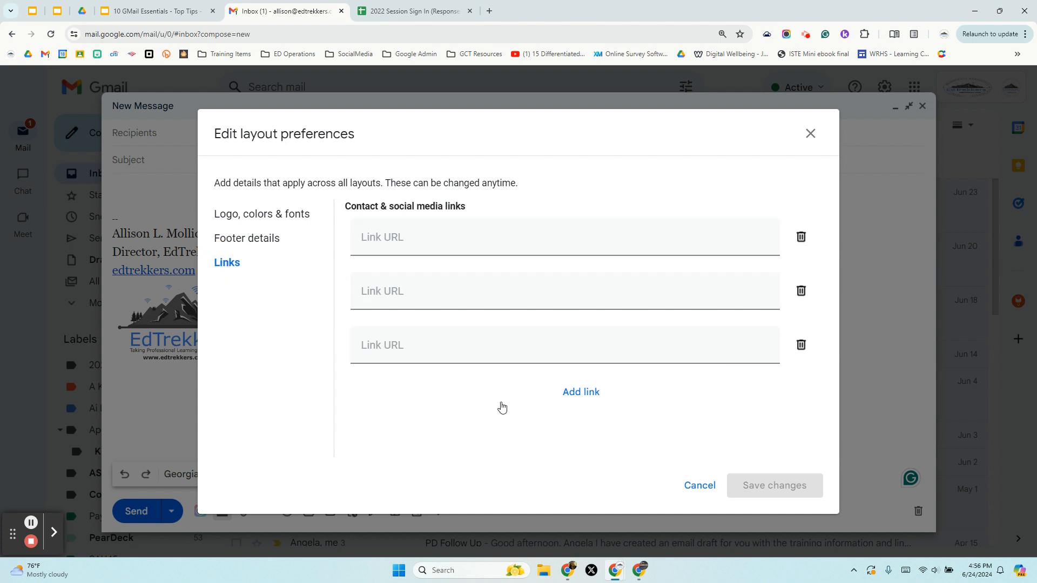
{"action": "left_click", "coordinate": [810, 135]}
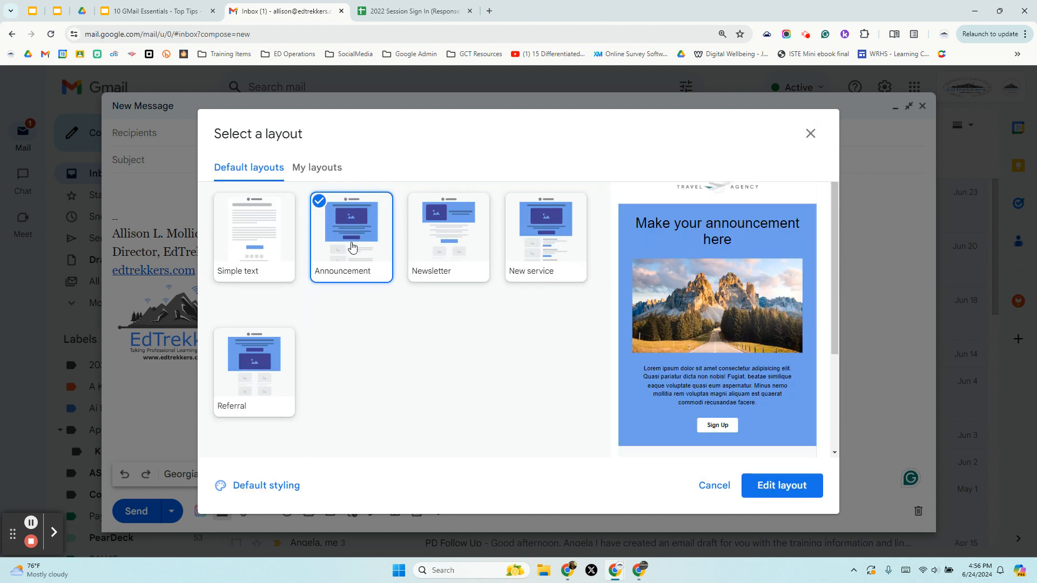
{"action": "left_click", "coordinate": [788, 489]}
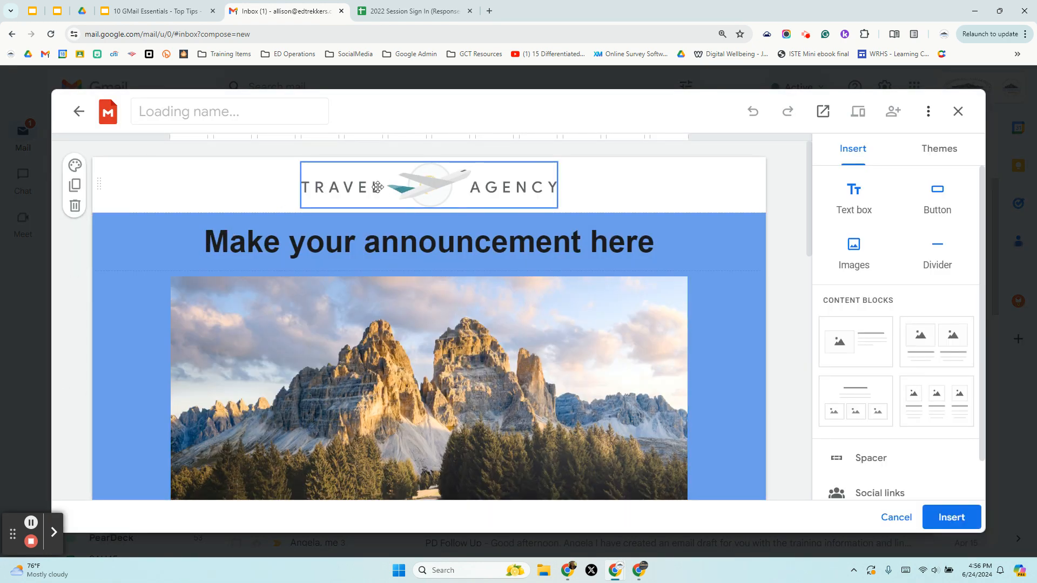
Start replacing the Travel Agency logo in the header and search Google Images for "school".
{"action": "left_click", "coordinate": [426, 184]}
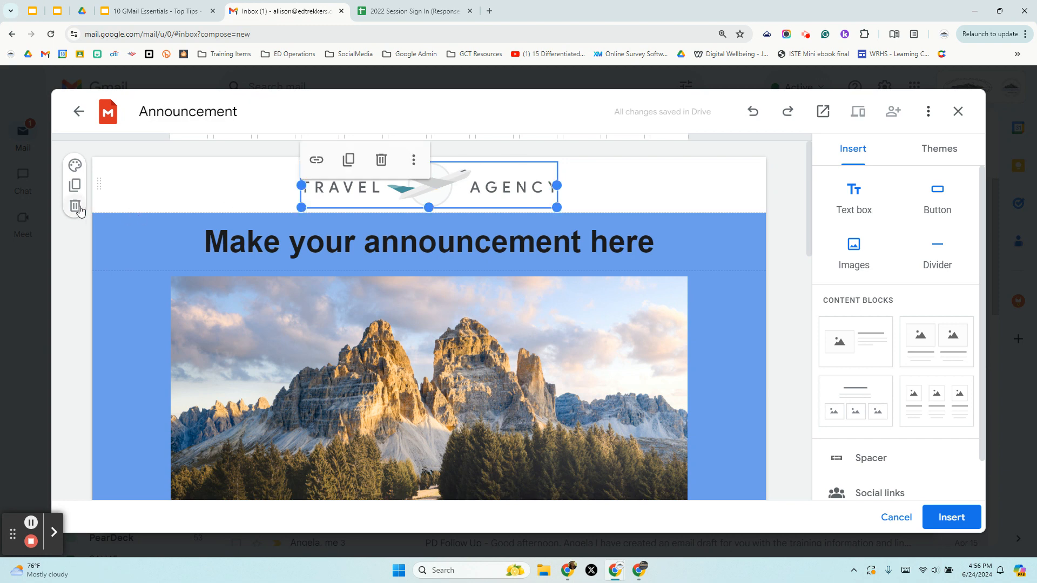
{"action": "left_click", "coordinate": [414, 159]}
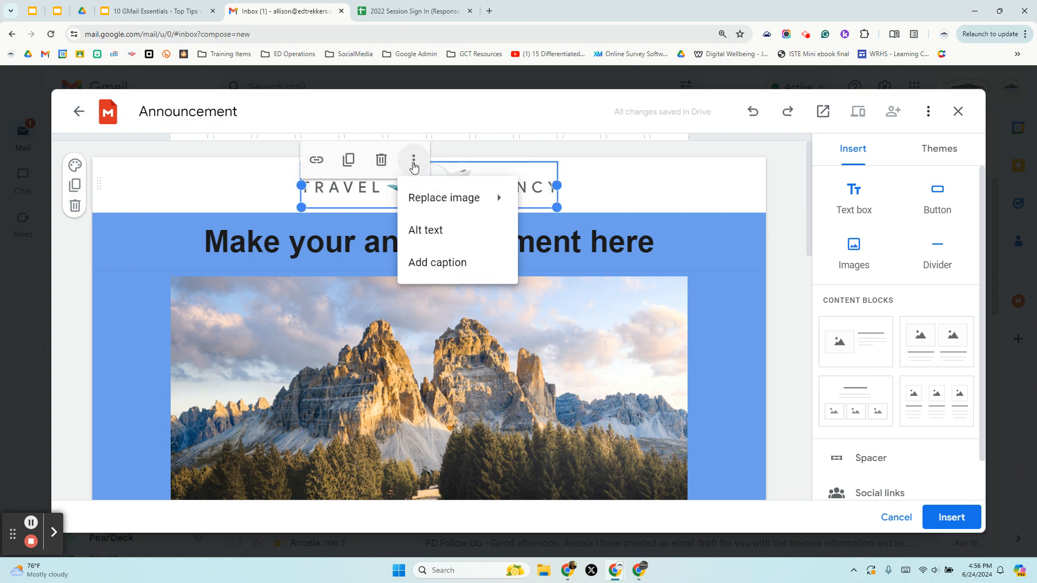
{"action": "mouse_move", "coordinate": [491, 198]}
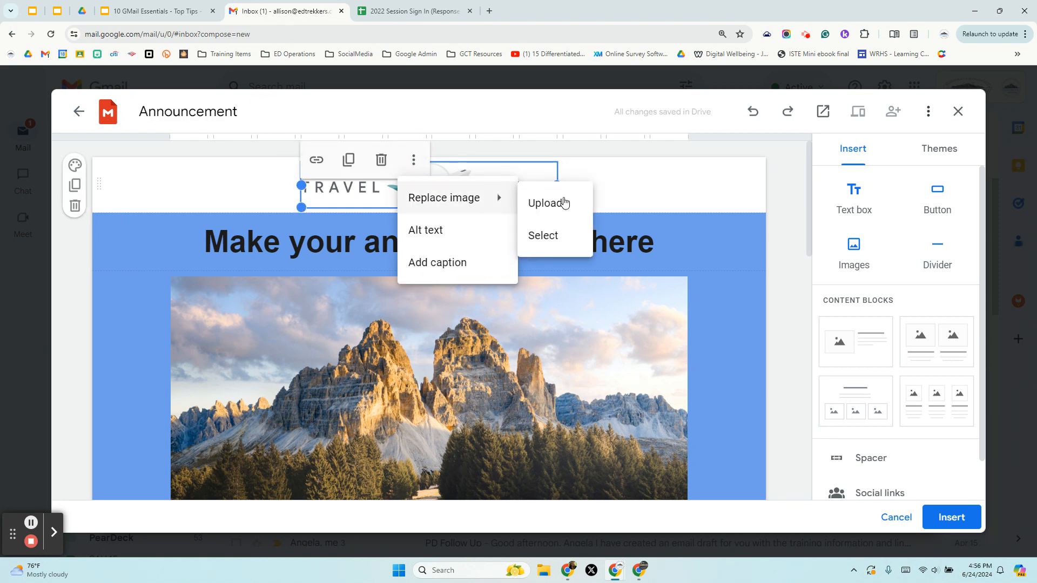
{"action": "left_click", "coordinate": [550, 239]}
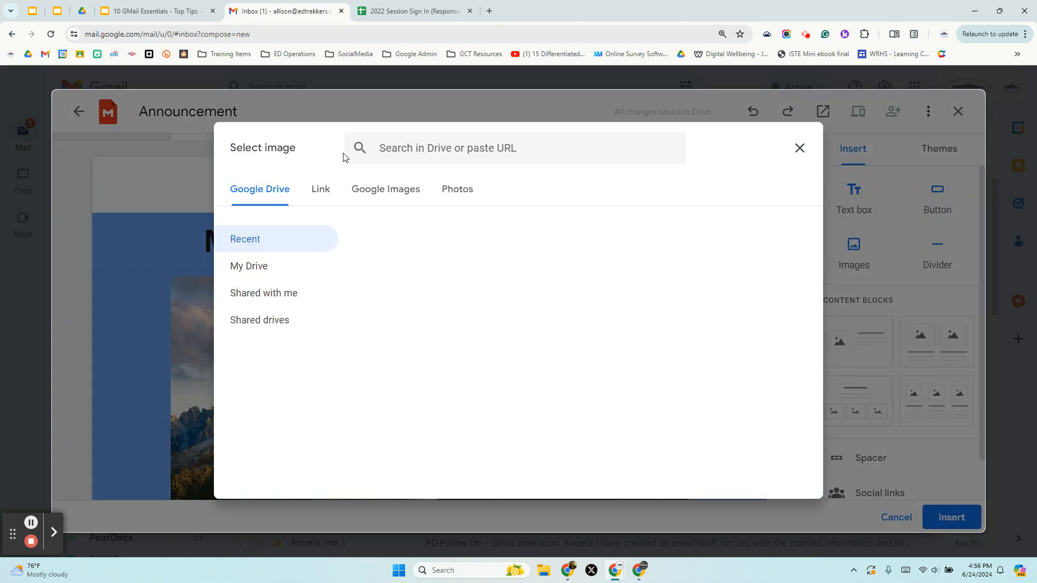
{"action": "left_click", "coordinate": [397, 186]}
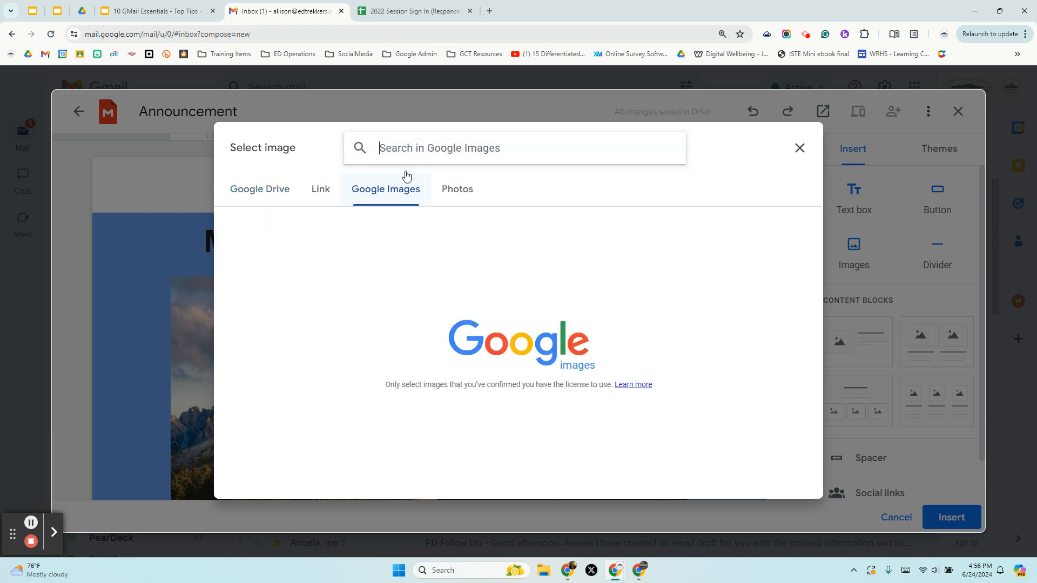
{"action": "type", "text": "s"}
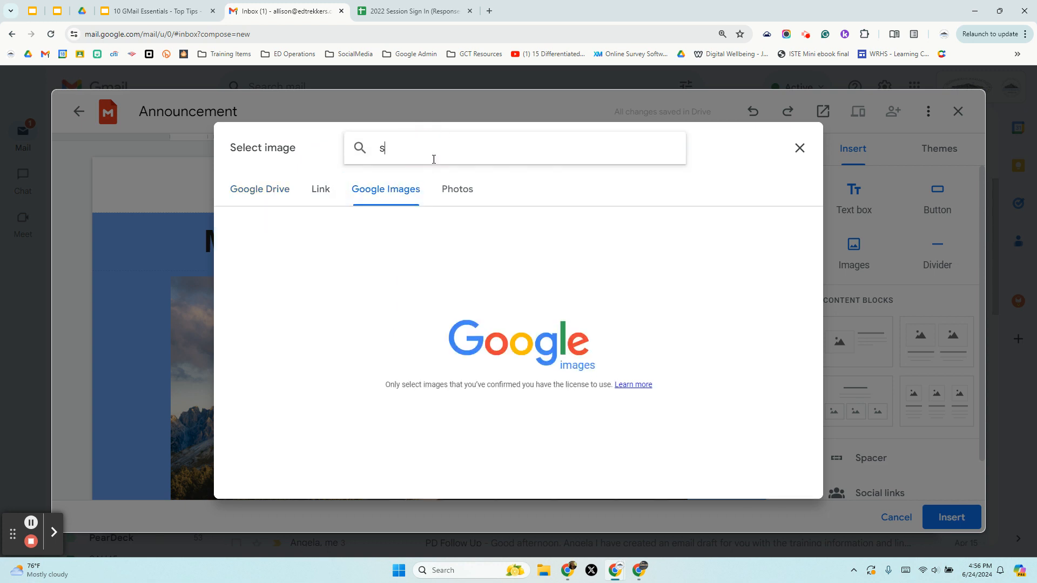
{"action": "type", "text": "chool"}
{"action": "key", "text": "Return"}
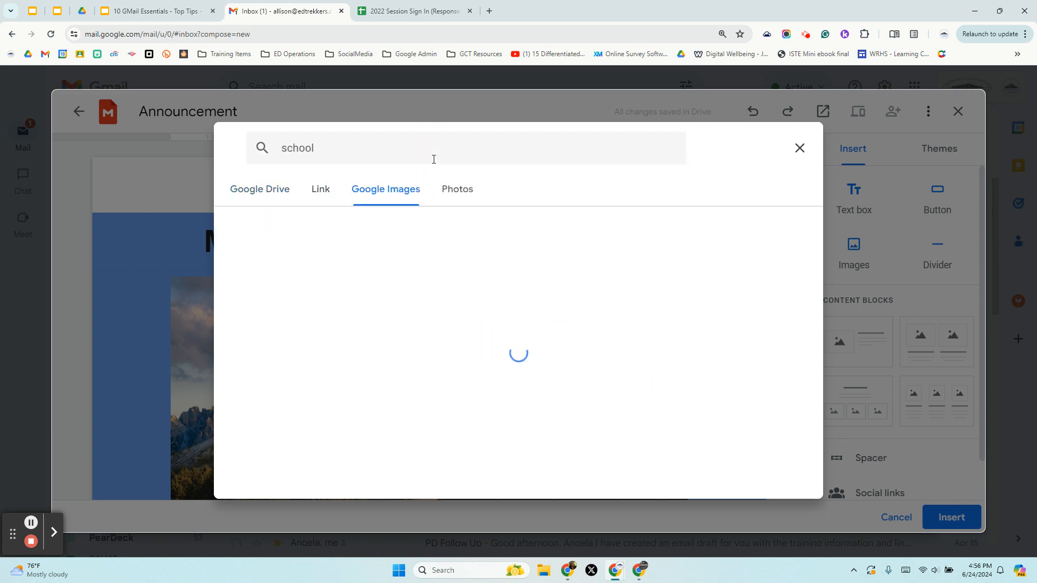
{"action": "scroll", "coordinate": [397, 215], "scroll_direction": "down", "scroll_amount": 3}
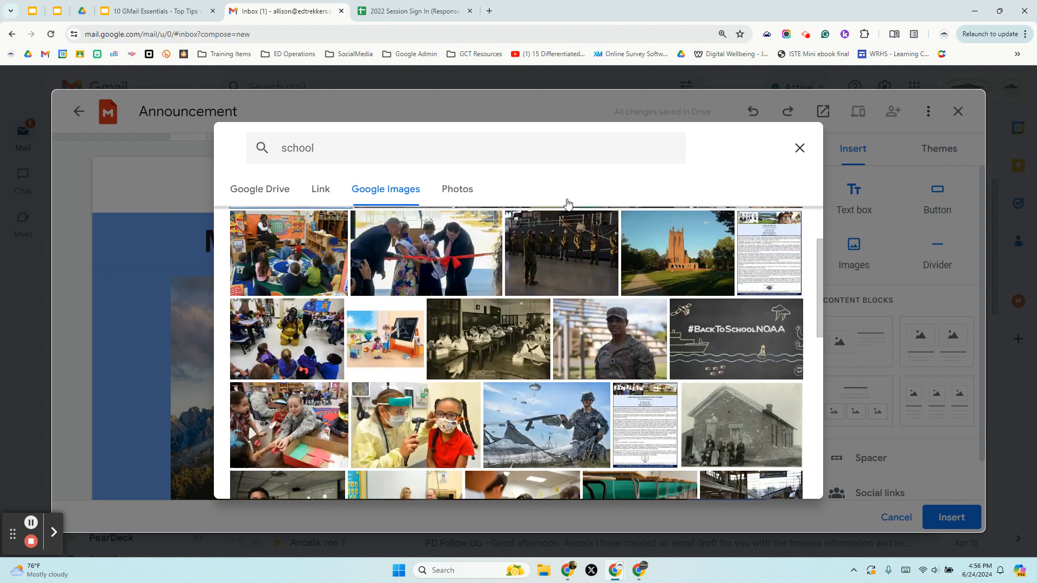
Replace the header logo with the green chalkboard picture from a "school gif" search and extend its frame to show the whole image.
{"action": "left_click", "coordinate": [424, 149]}
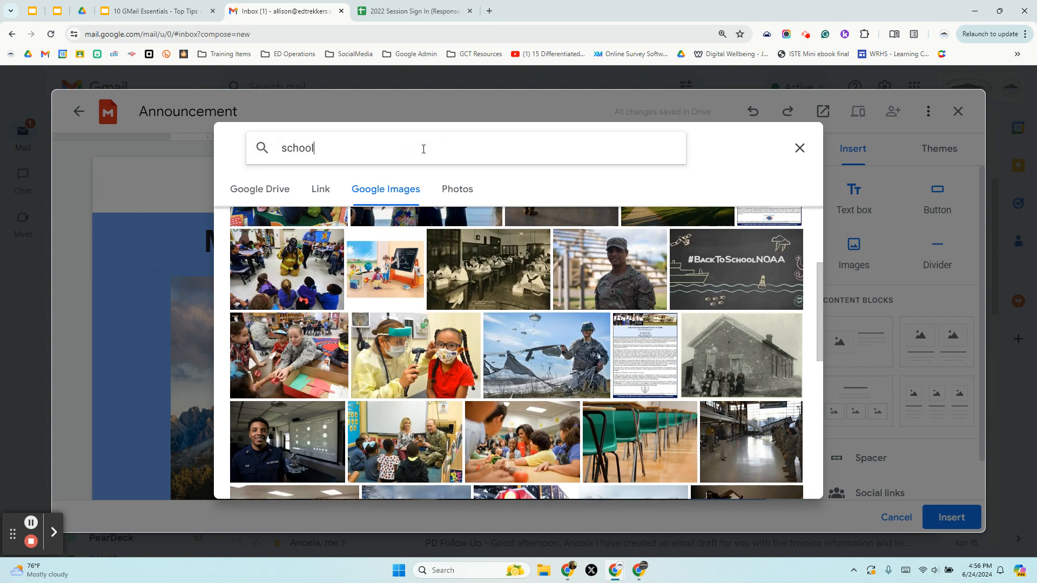
{"action": "type", "text": "gif"}
{"action": "key", "text": "Return"}
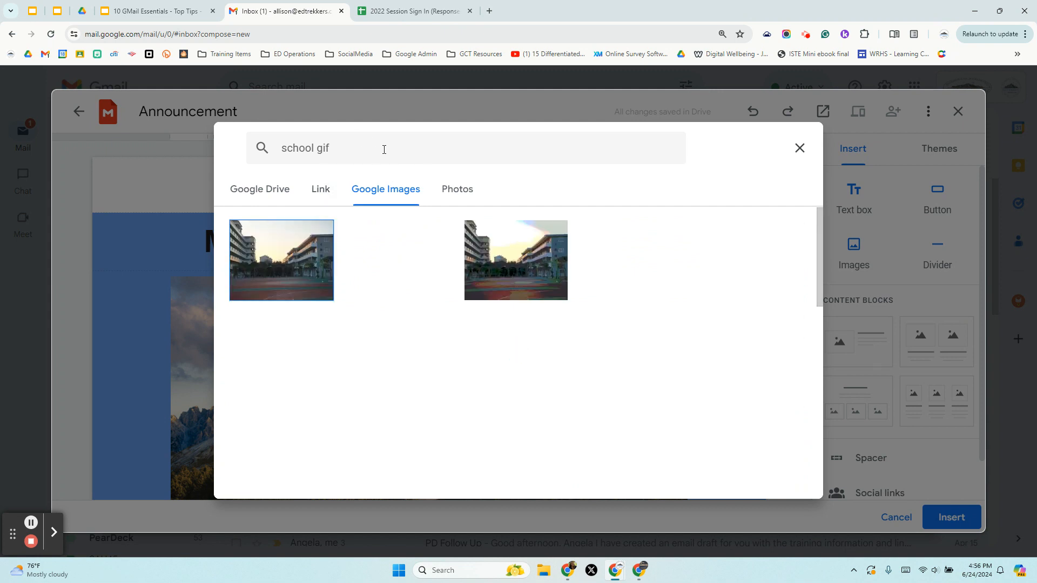
{"action": "left_click", "coordinate": [619, 336]}
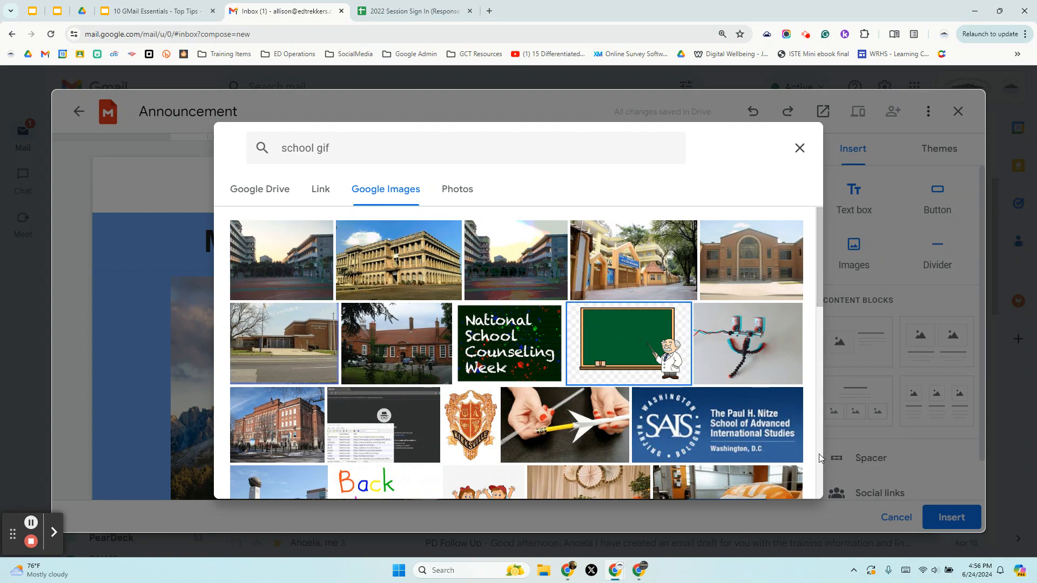
{"action": "left_click", "coordinate": [784, 479]}
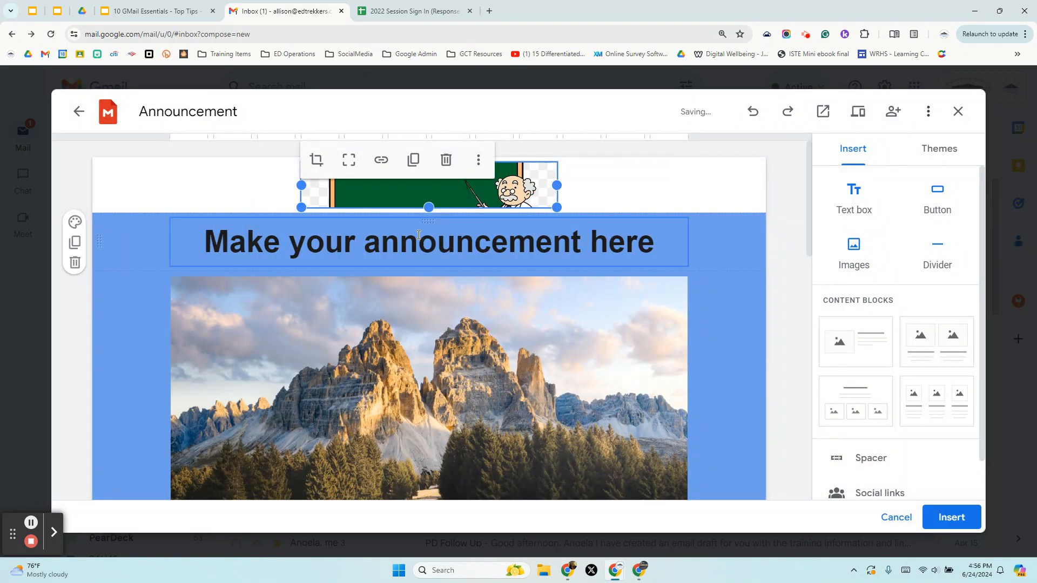
{"action": "left_click_drag", "start_coordinate": [428, 208], "coordinate": [441, 295]}
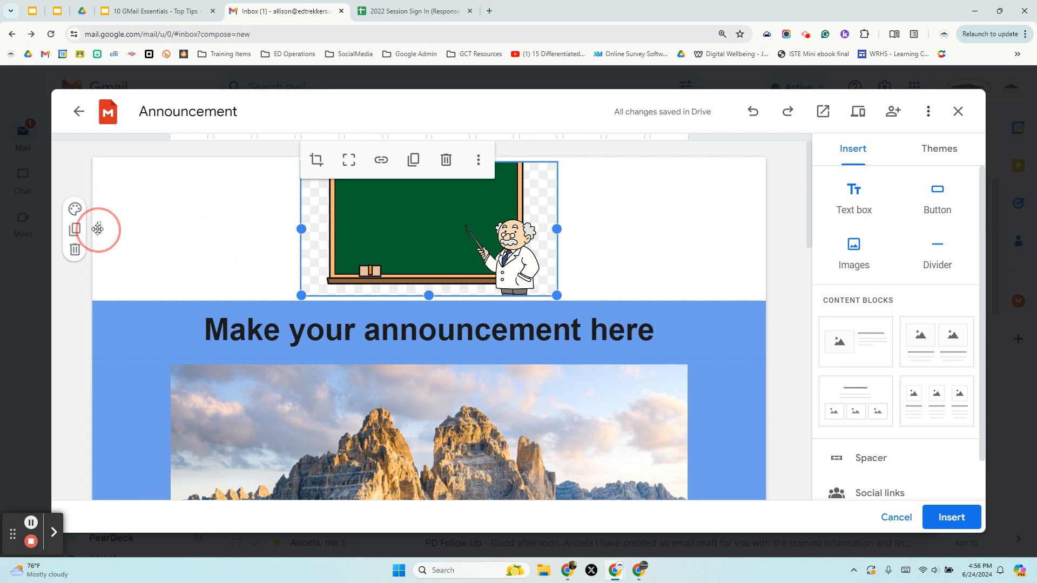
Delete the header image section and change the announcement title to "Welcome Back.".
{"action": "left_click", "coordinate": [75, 258]}
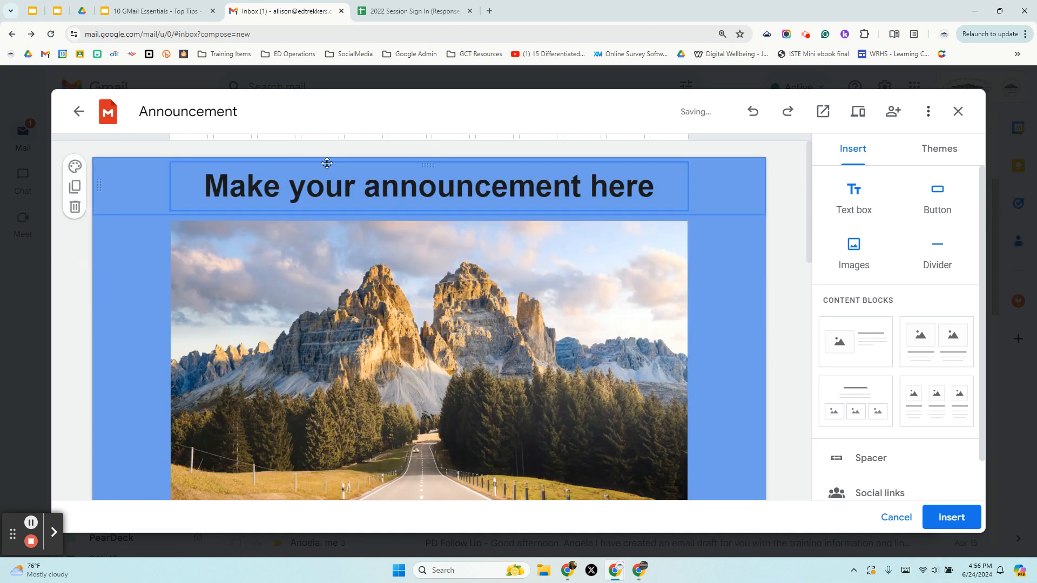
{"action": "left_click", "coordinate": [333, 184]}
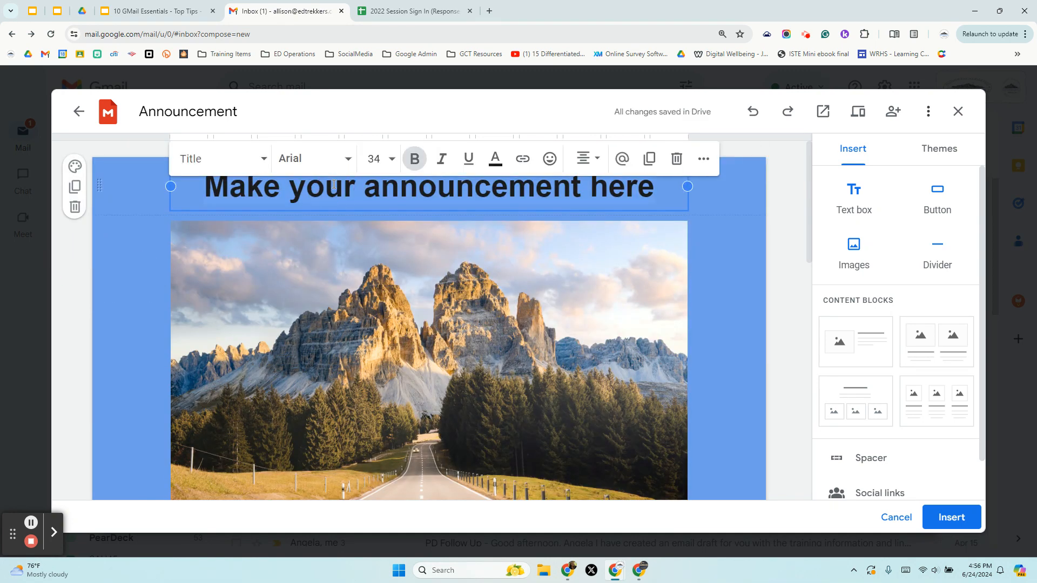
{"action": "type", "text": "Welcome Back"}
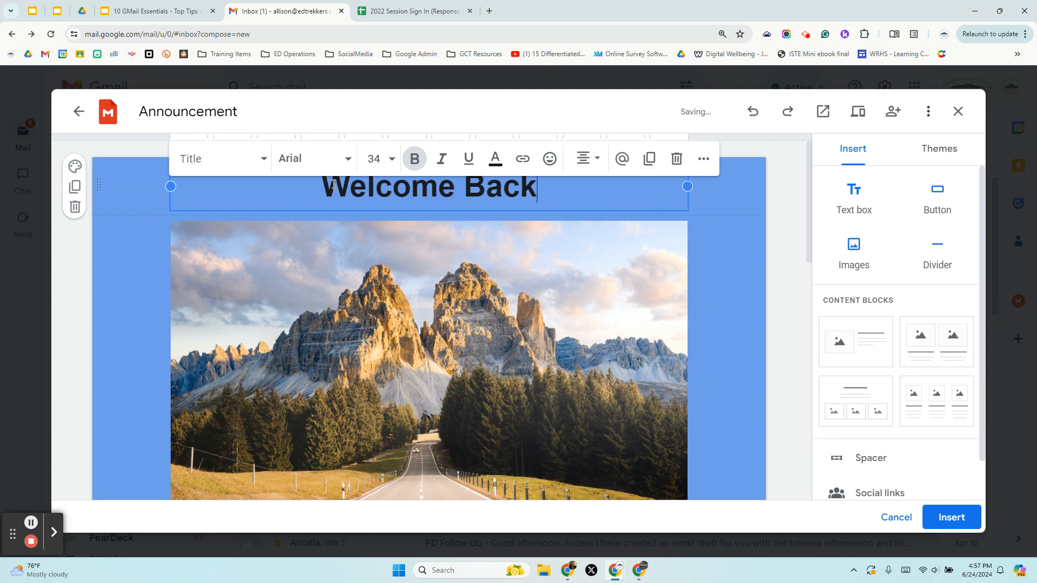
{"action": "type", "text": "."}
{"action": "scroll", "coordinate": [301, 266], "scroll_direction": "down", "scroll_amount": 4}
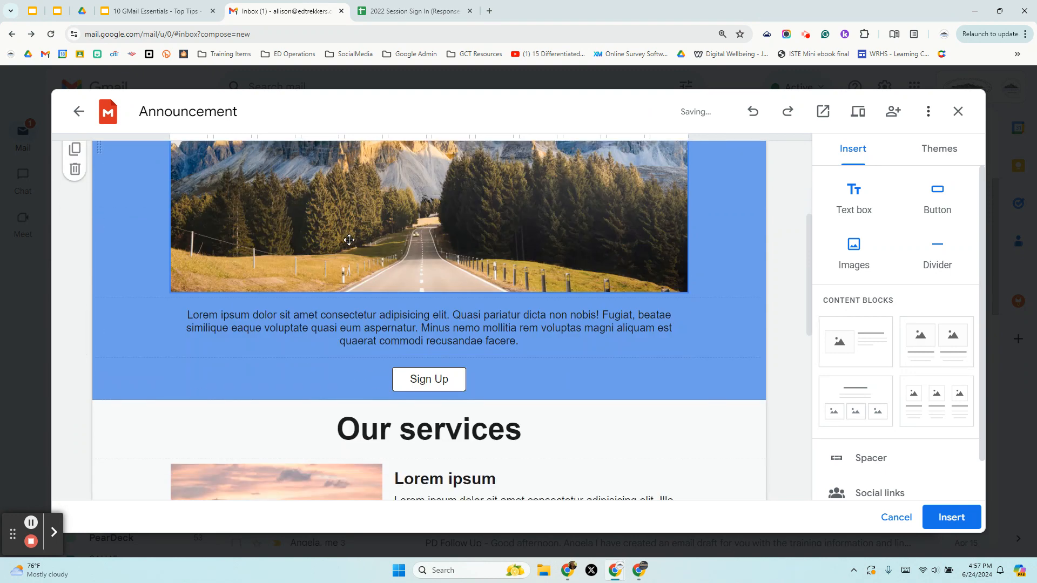
{"action": "left_click", "coordinate": [449, 384]}
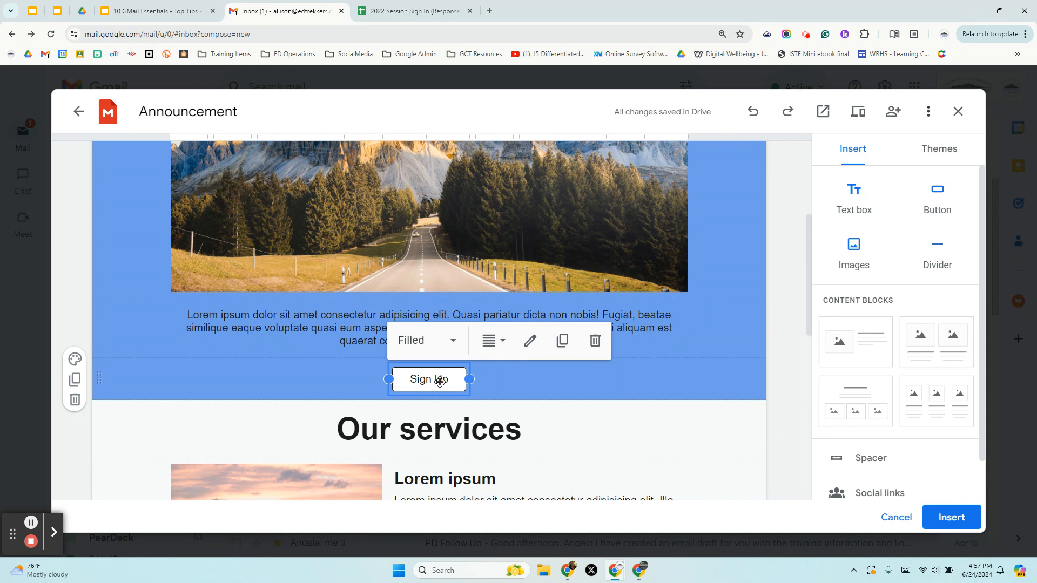
{"action": "left_click", "coordinate": [530, 339]}
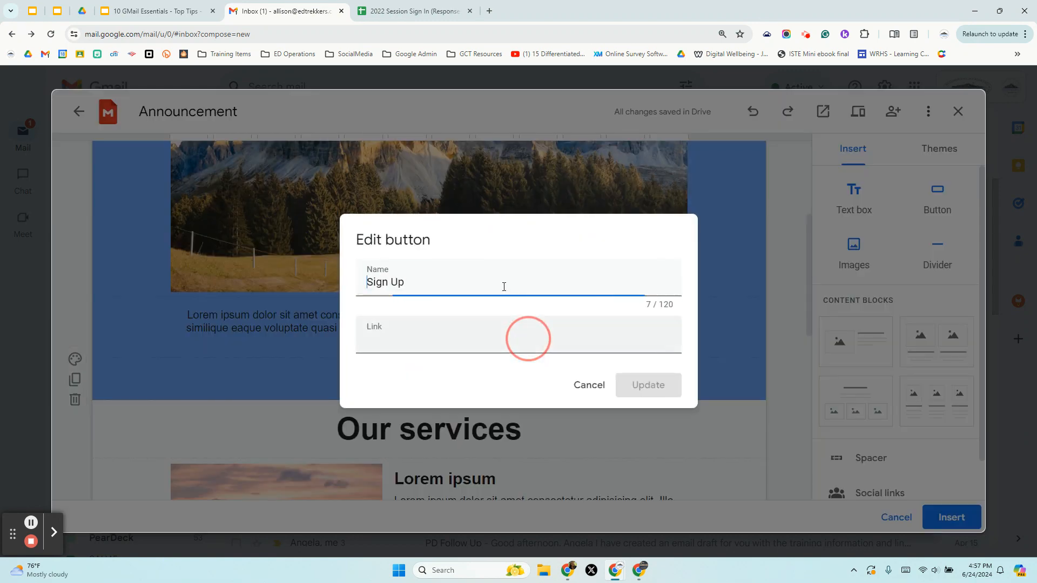
{"action": "left_click", "coordinate": [431, 328]}
{"action": "type", "text": "http://www.google.com"}
{"action": "left_click", "coordinate": [593, 378]}
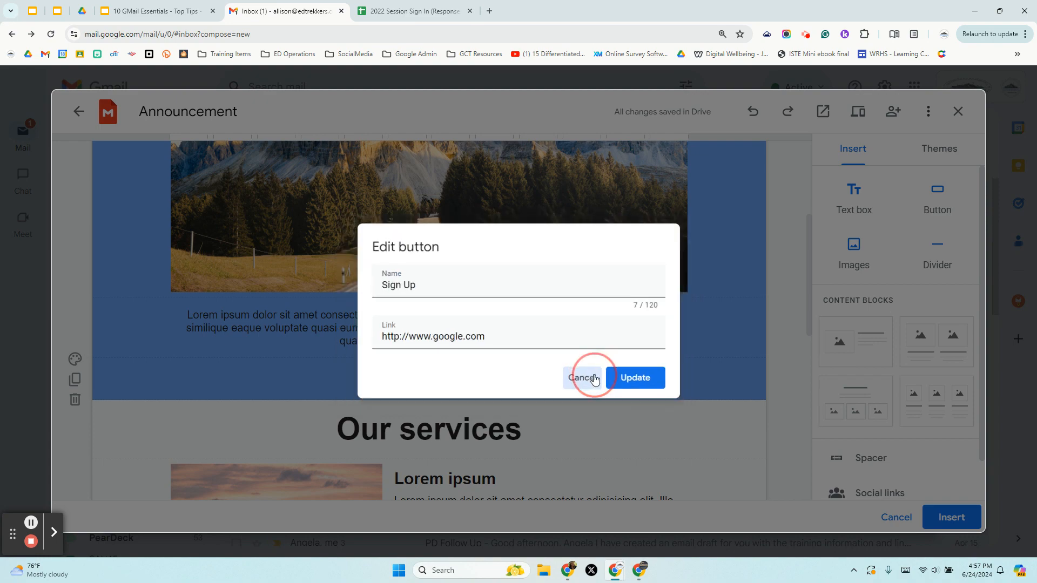
Delete the image-and-text sections beneath the "Our services" heading.
{"action": "scroll", "coordinate": [592, 370], "scroll_direction": "down", "scroll_amount": 5}
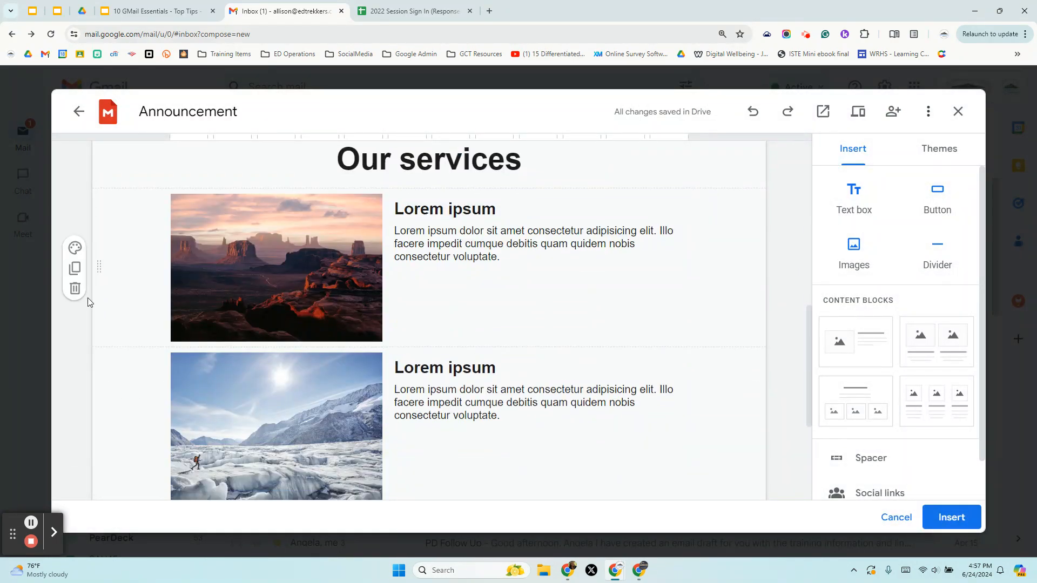
{"action": "left_click", "coordinate": [79, 292]}
{"action": "left_click", "coordinate": [74, 302]}
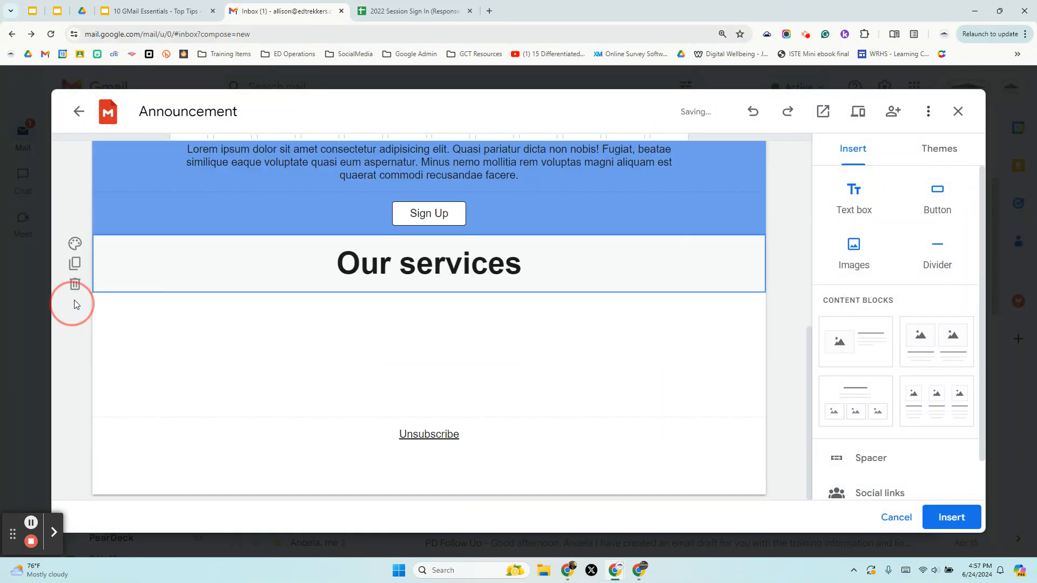
Review the edited announcement layout and insert it into the new message.
{"action": "scroll", "coordinate": [324, 345], "scroll_direction": "up", "scroll_amount": 7}
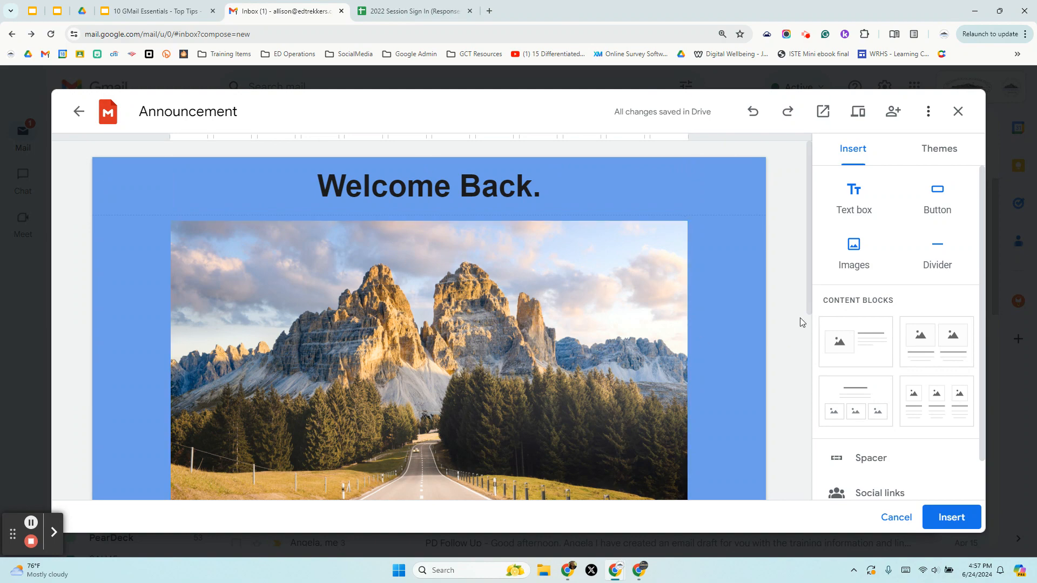
{"action": "scroll", "coordinate": [801, 323], "scroll_direction": "down", "scroll_amount": 6}
{"action": "scroll", "coordinate": [696, 352], "scroll_direction": "up", "scroll_amount": 6}
{"action": "left_click", "coordinate": [957, 522]}
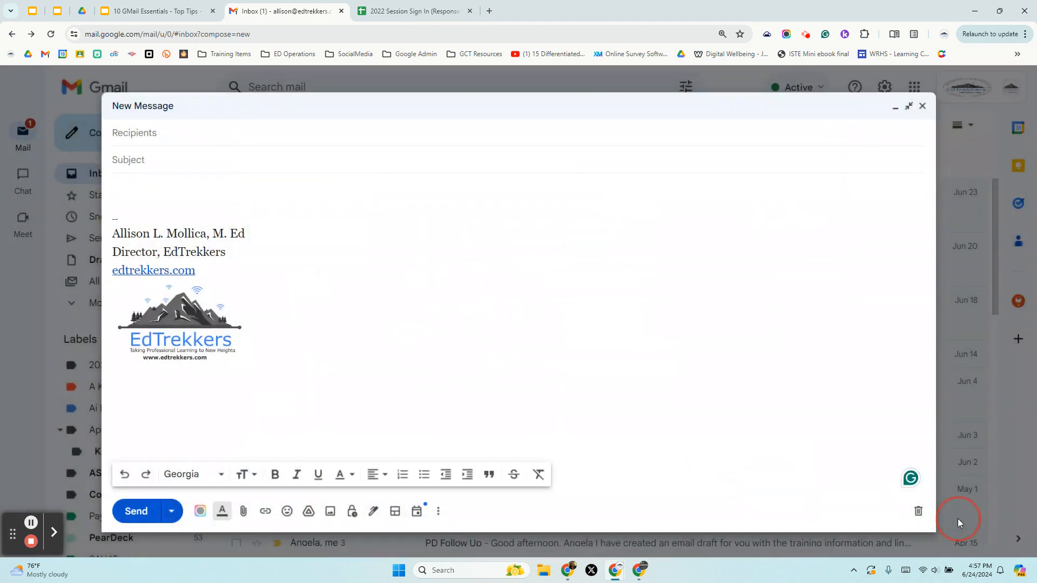
{"action": "scroll", "coordinate": [736, 408], "scroll_direction": "down", "scroll_amount": 4}
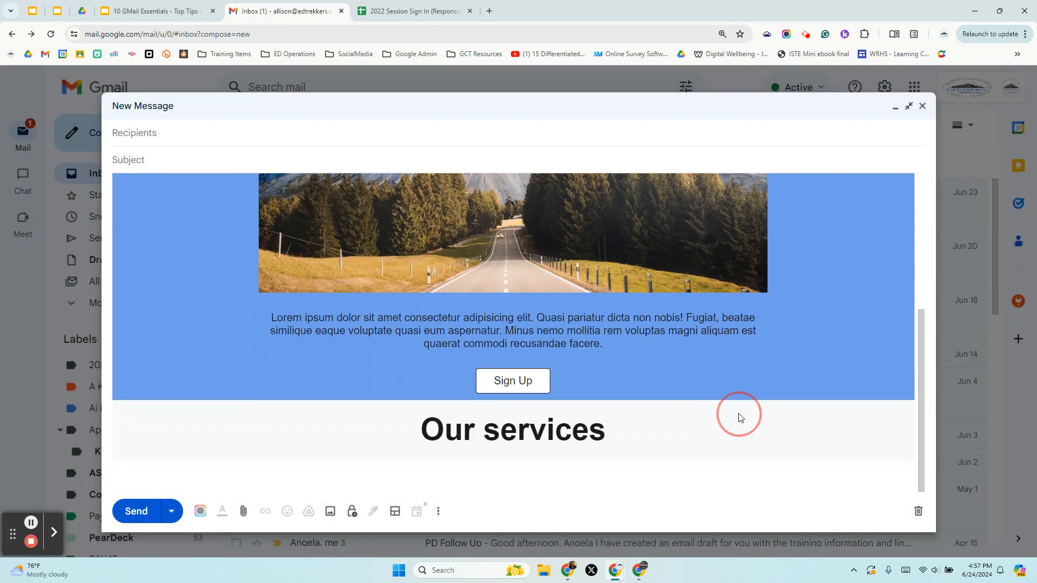
{"action": "scroll", "coordinate": [739, 415], "scroll_direction": "up", "scroll_amount": 4}
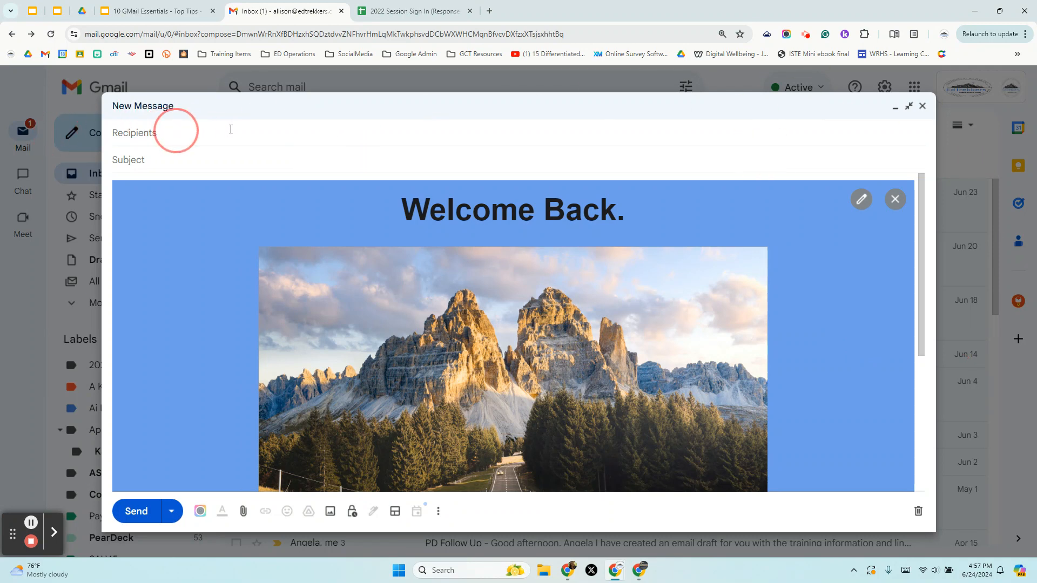
Turn on Mail Merge for the new message and choose the 2022 Session Sign In spreadsheet for the recipients.
{"action": "left_click", "coordinate": [765, 140]}
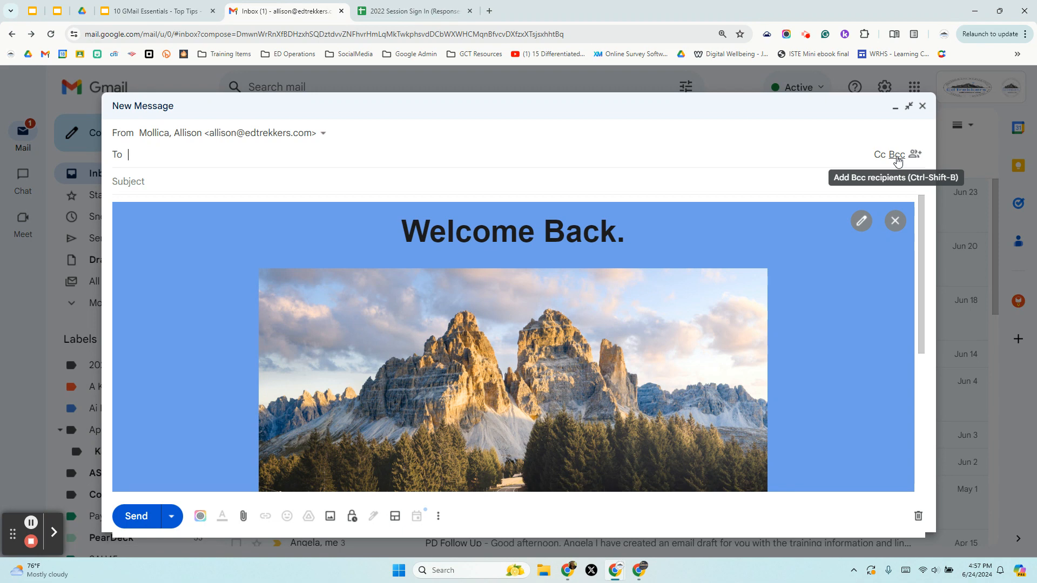
{"action": "left_click", "coordinate": [915, 155]}
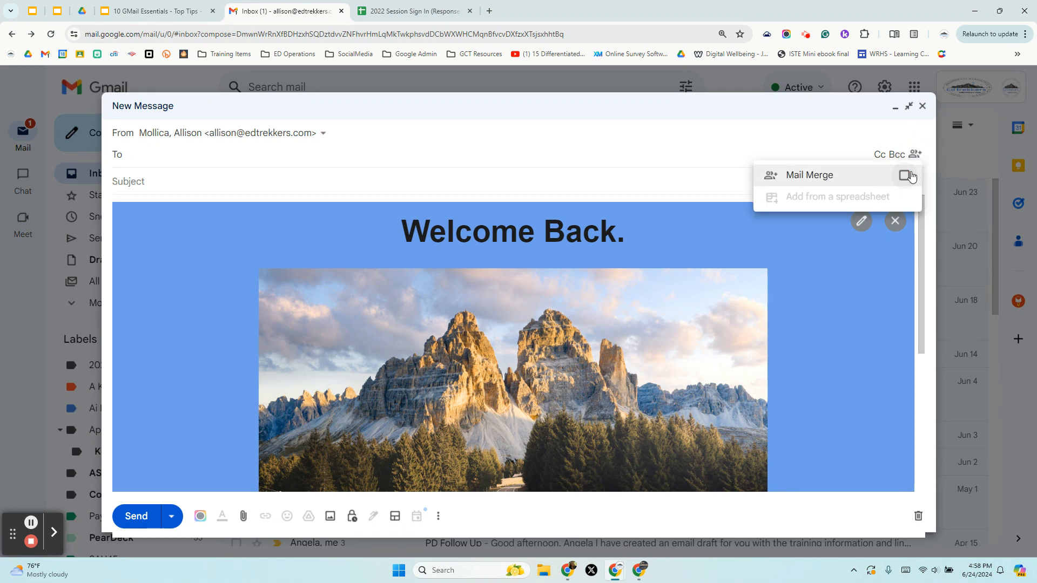
{"action": "left_click", "coordinate": [911, 176]}
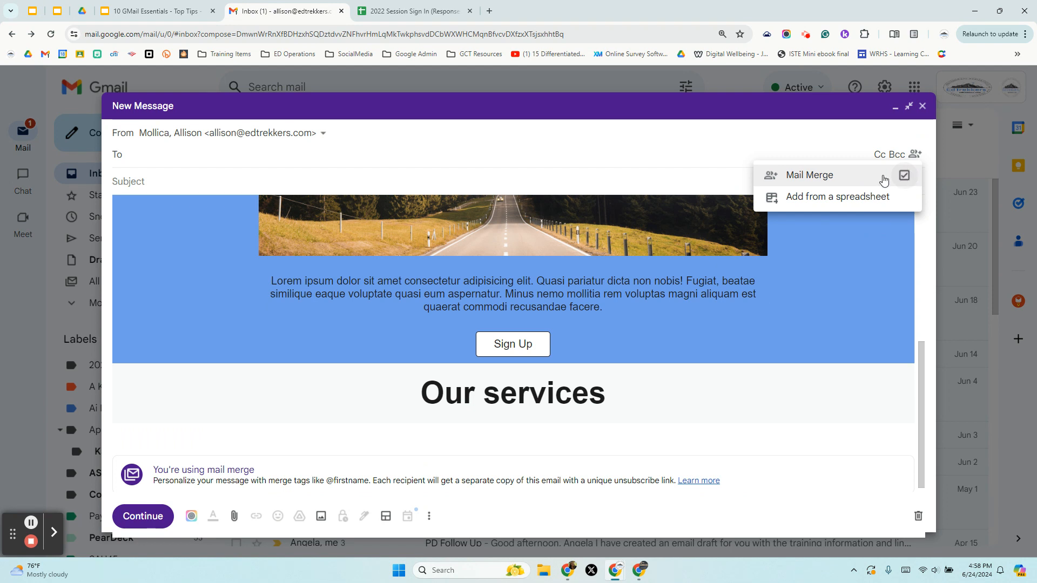
{"action": "left_click", "coordinate": [807, 199]}
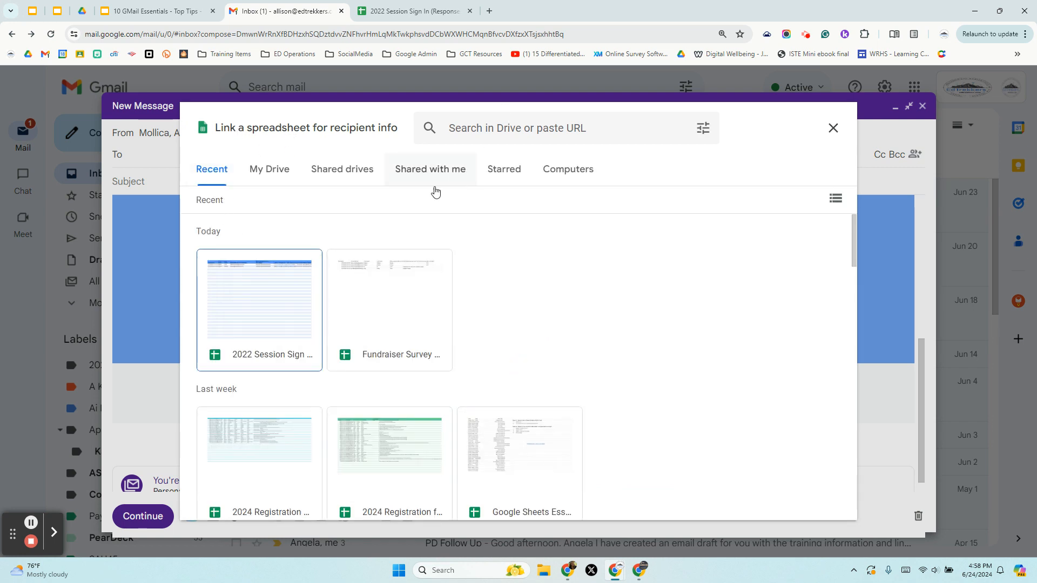
{"action": "double_click", "coordinate": [283, 302]}
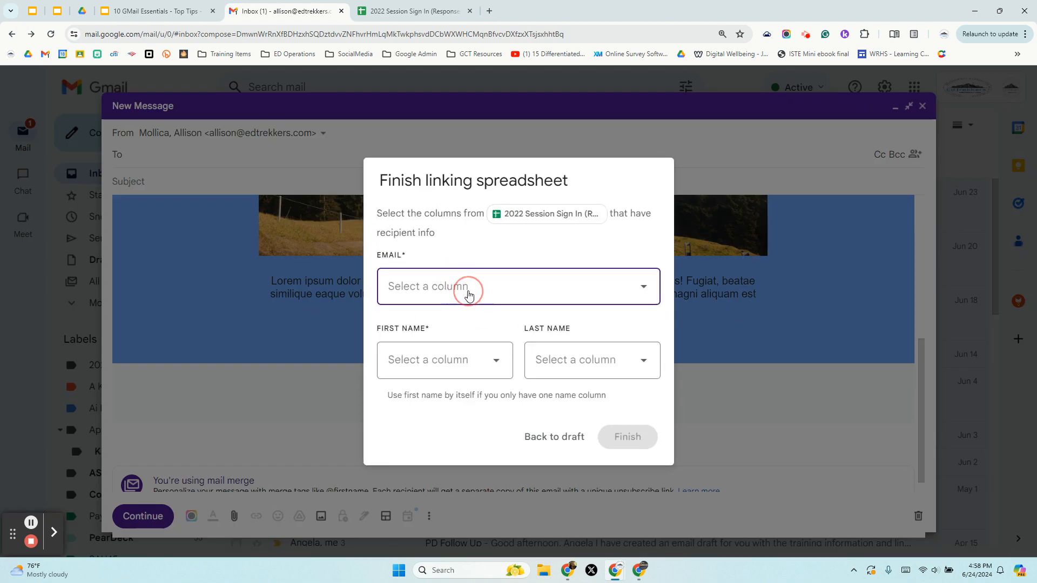
{"action": "left_click", "coordinate": [468, 293]}
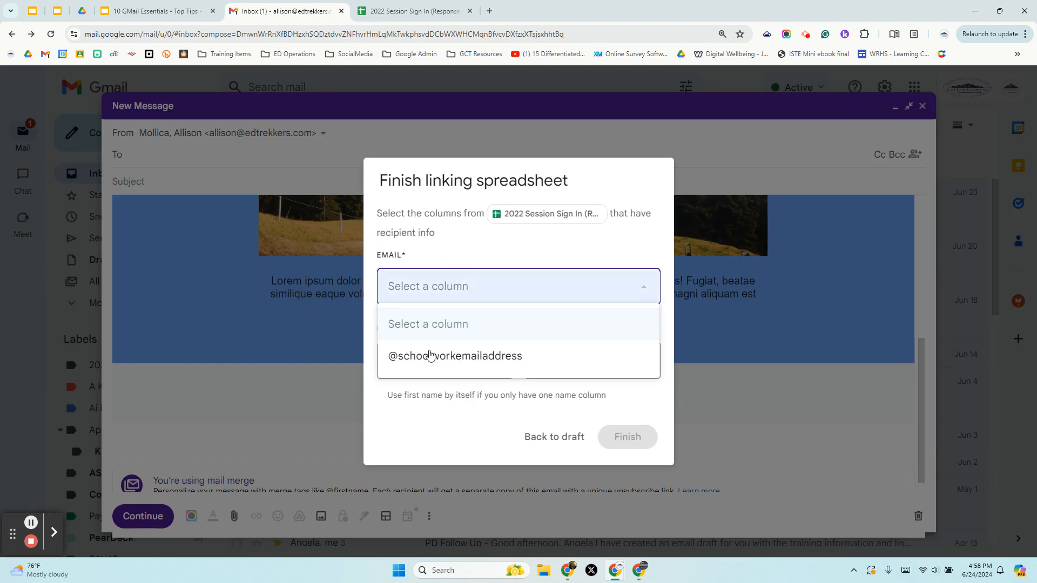
{"action": "left_click", "coordinate": [425, 357]}
{"action": "left_click", "coordinate": [417, 359]}
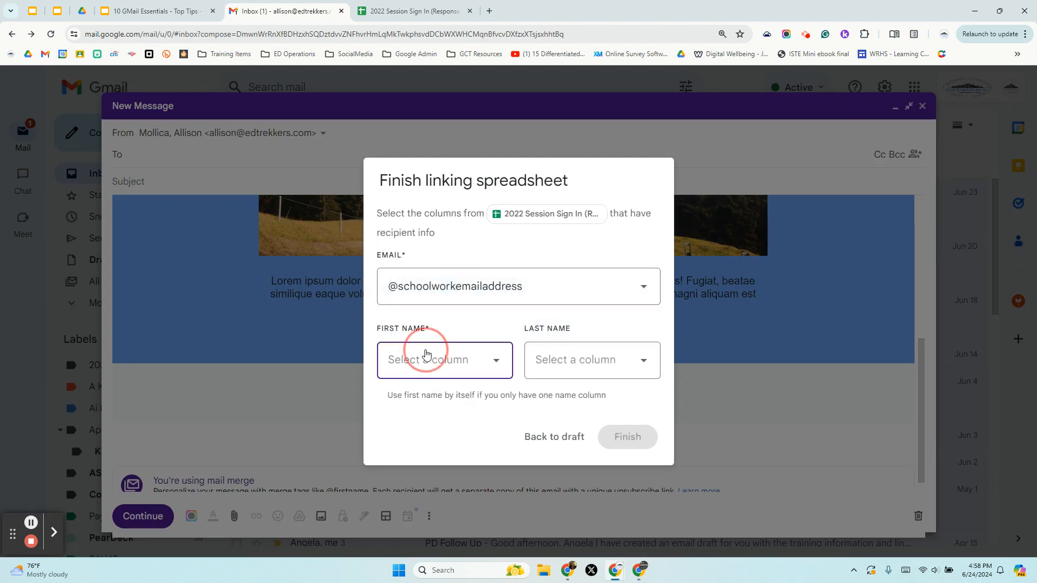
{"action": "left_click", "coordinate": [437, 457]}
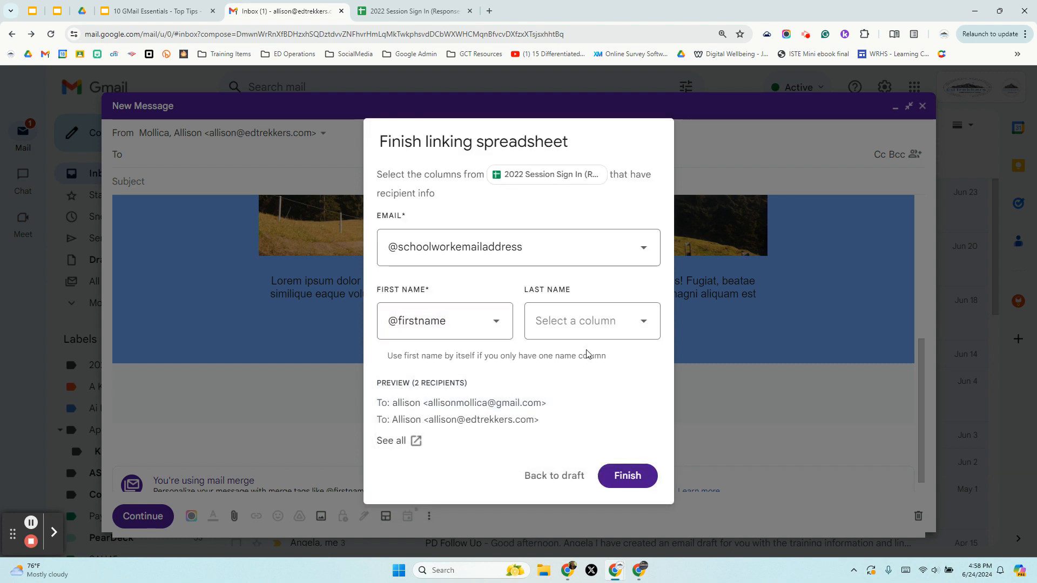
{"action": "left_click", "coordinate": [559, 321]}
{"action": "left_click", "coordinate": [582, 451]}
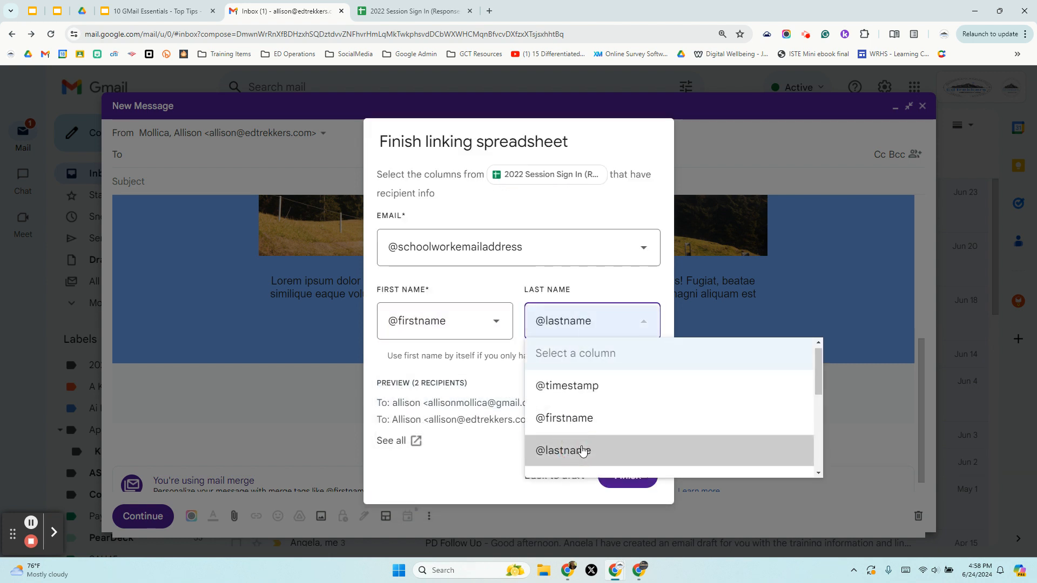
{"action": "left_click", "coordinate": [621, 476]}
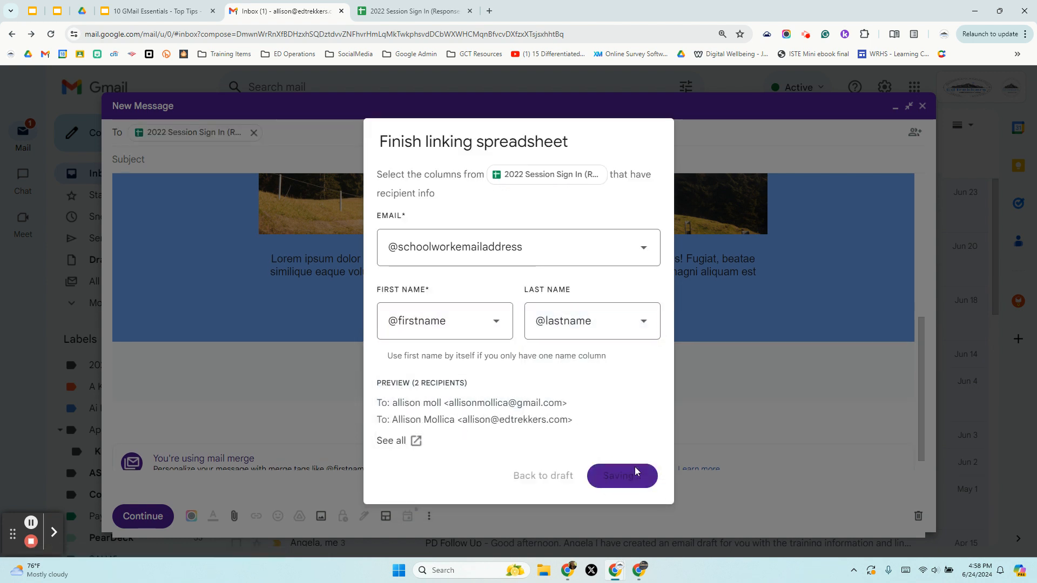
Enter "Welcome Back" as the subject of the mail merge message.
{"action": "scroll", "coordinate": [773, 367], "scroll_direction": "up", "scroll_amount": 5}
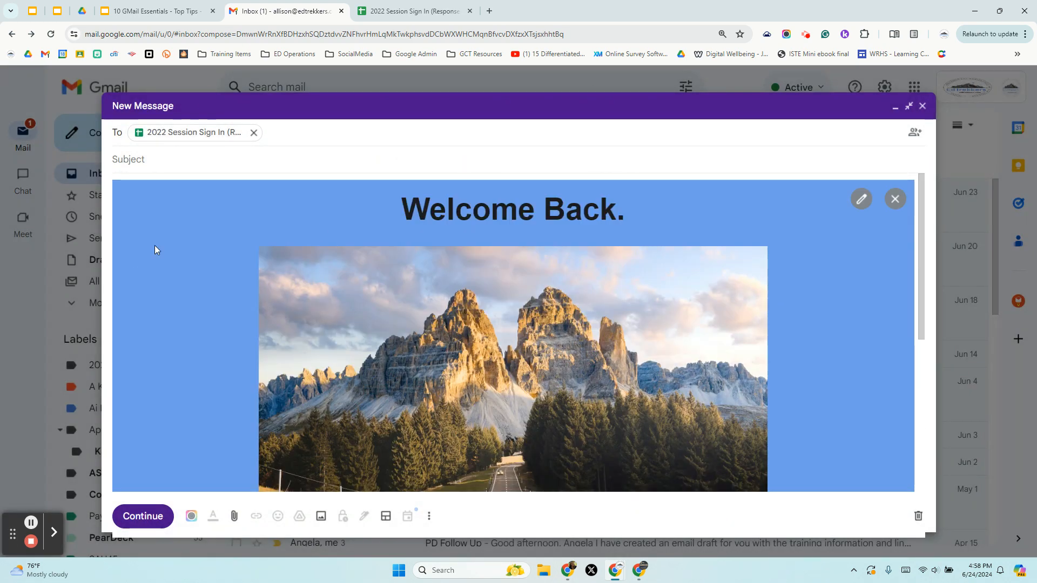
{"action": "left_click", "coordinate": [203, 155]}
{"action": "type", "text": "Wec"}
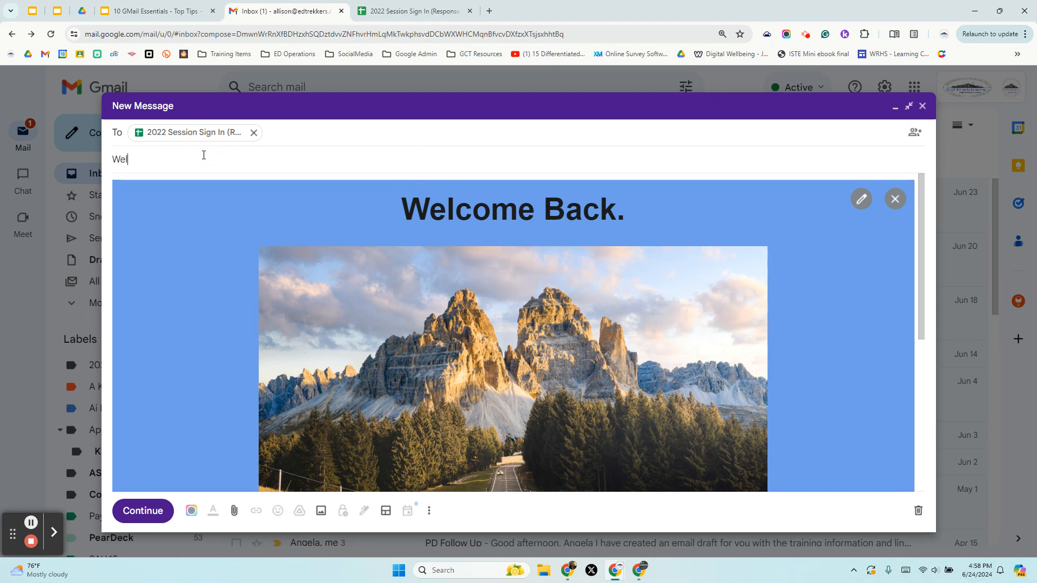
{"action": "type", "text": "come Back"}
Check the end of the message and send a preview of the mail merge to yourself.
{"action": "scroll", "coordinate": [356, 264], "scroll_direction": "down", "scroll_amount": 5}
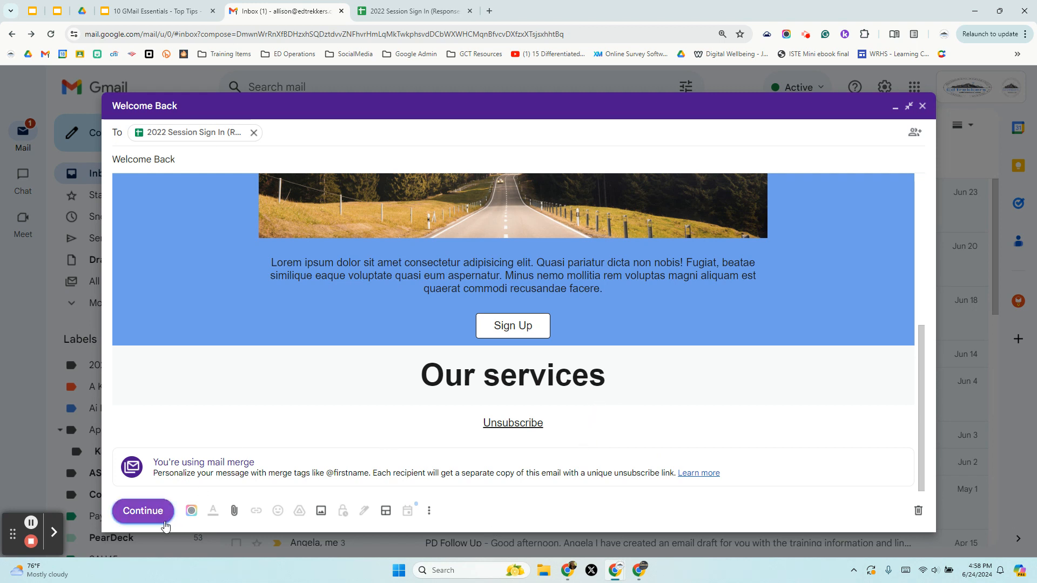
{"action": "left_click", "coordinate": [131, 511]}
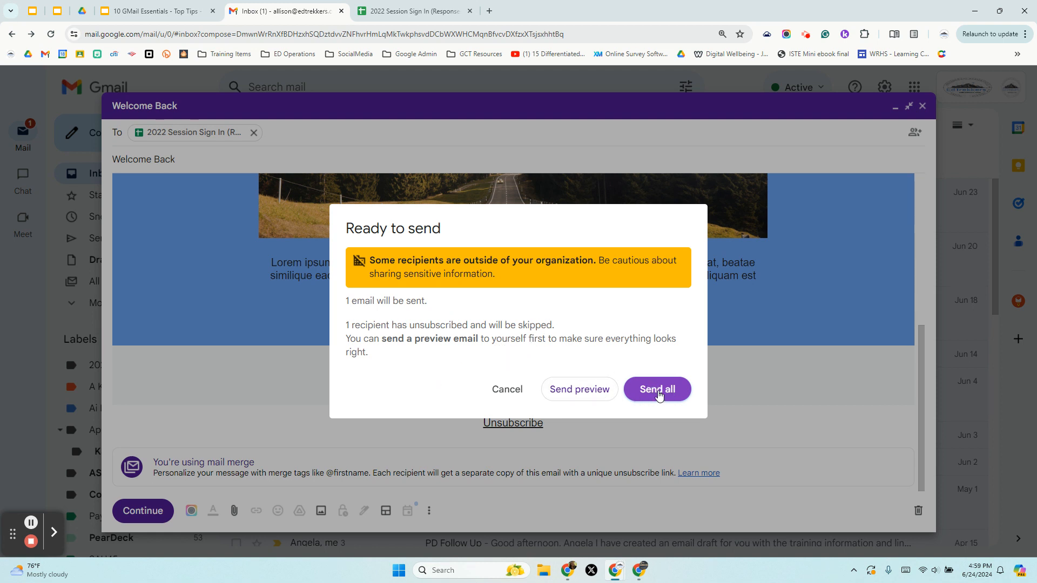
{"action": "left_click_drag", "start_coordinate": [659, 393], "coordinate": [606, 384]}
{"action": "left_click", "coordinate": [585, 391]}
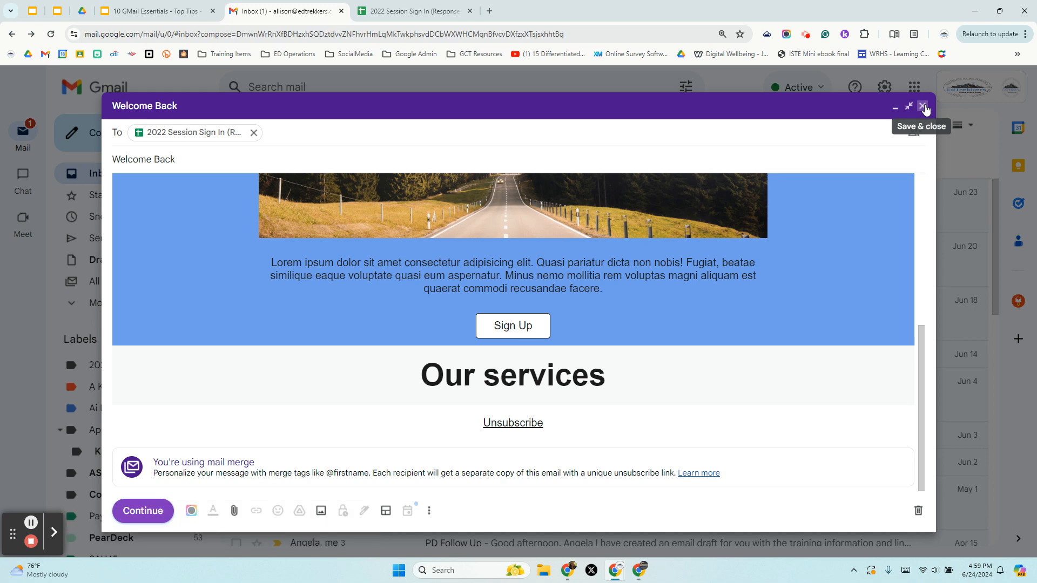
Try to send the message to all recipients, choose to update the placeholder links instead, and close the draft.
{"action": "left_click", "coordinate": [134, 513]}
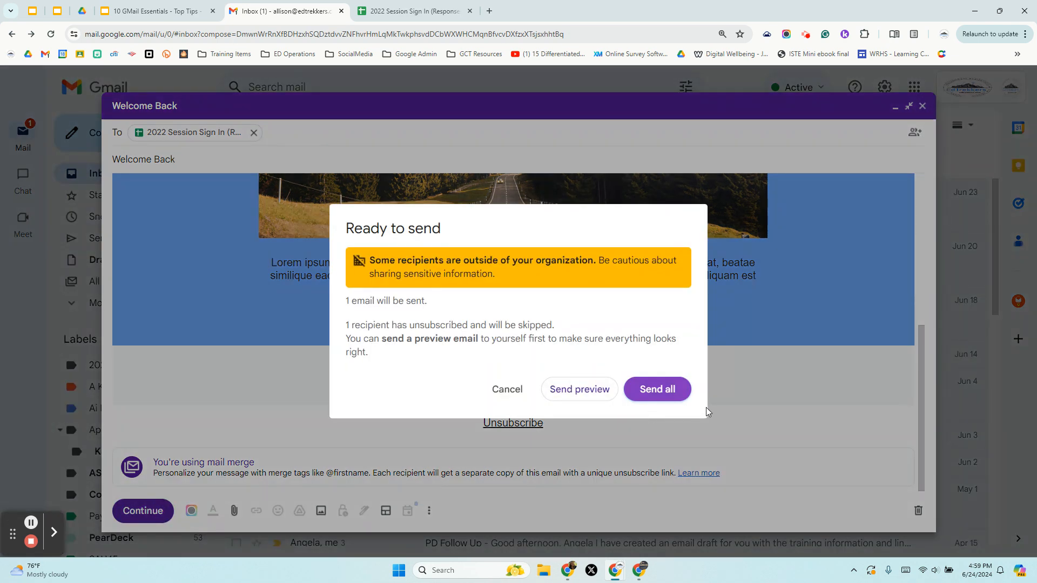
{"action": "left_click", "coordinate": [669, 390]}
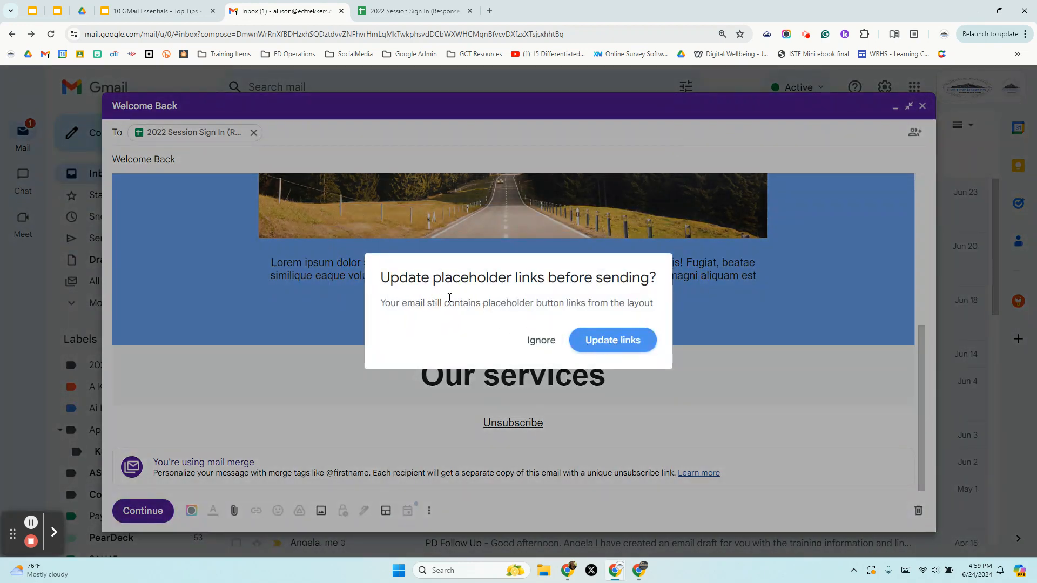
{"action": "left_click", "coordinate": [625, 339]}
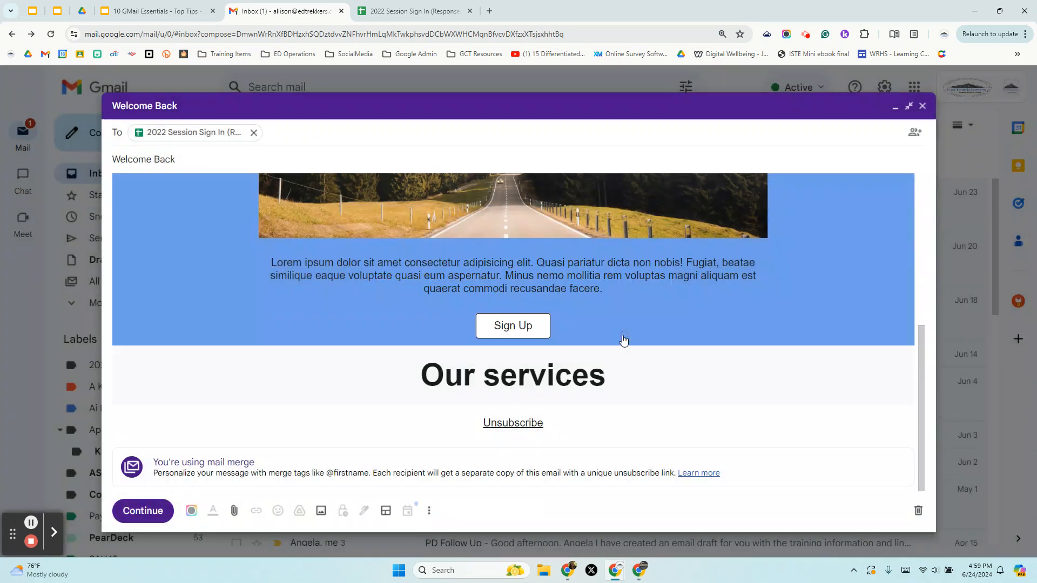
{"action": "left_click", "coordinate": [923, 107]}
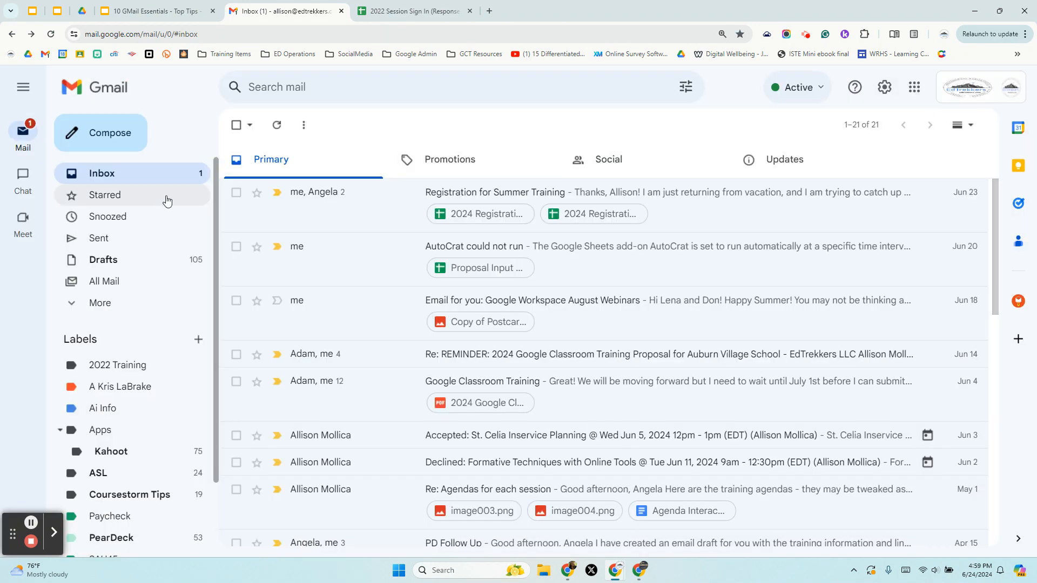
Refresh the inbox, review the received "[Test message] Welcome Back" email and archive it.
{"action": "left_click", "coordinate": [53, 32]}
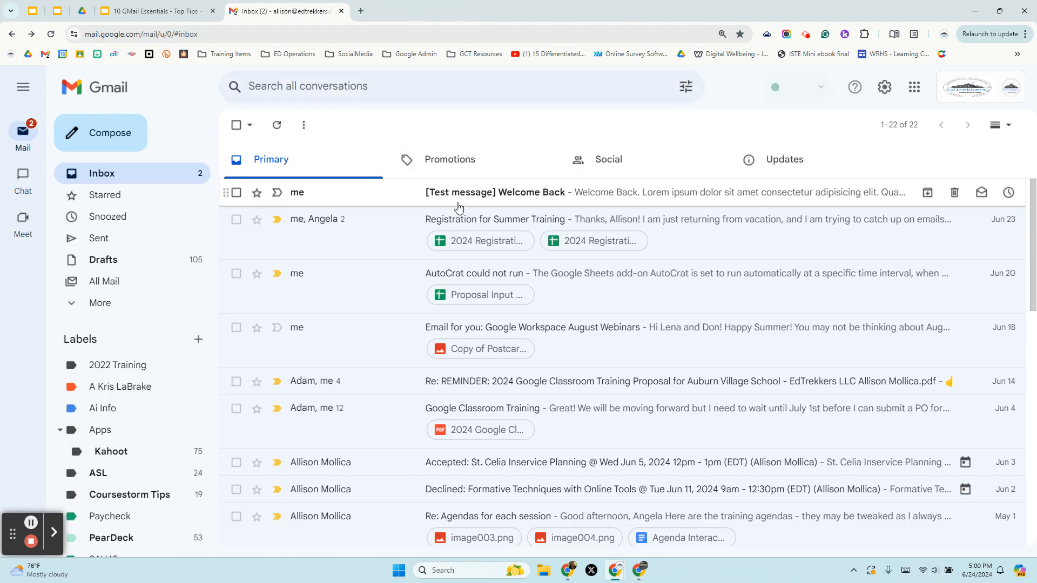
{"action": "left_click", "coordinate": [555, 189]}
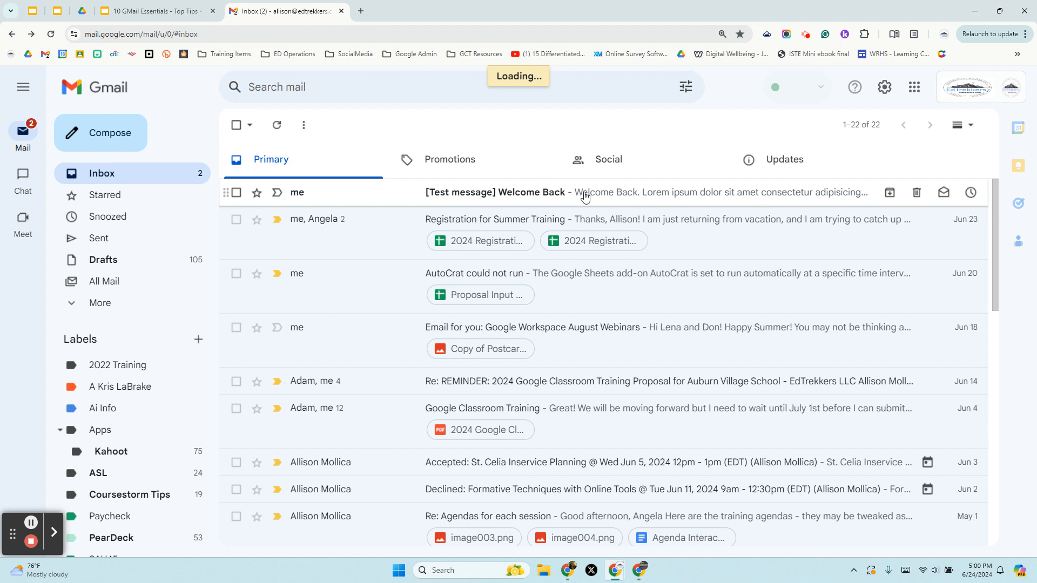
{"action": "scroll", "coordinate": [532, 261], "scroll_direction": "down", "scroll_amount": 7}
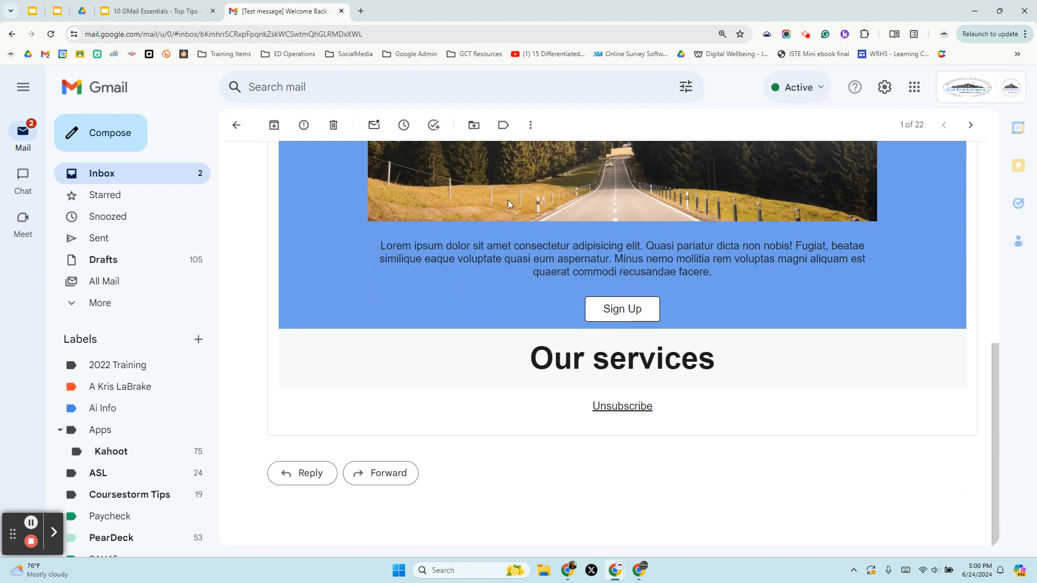
{"action": "scroll", "coordinate": [609, 324], "scroll_direction": "up", "scroll_amount": 7}
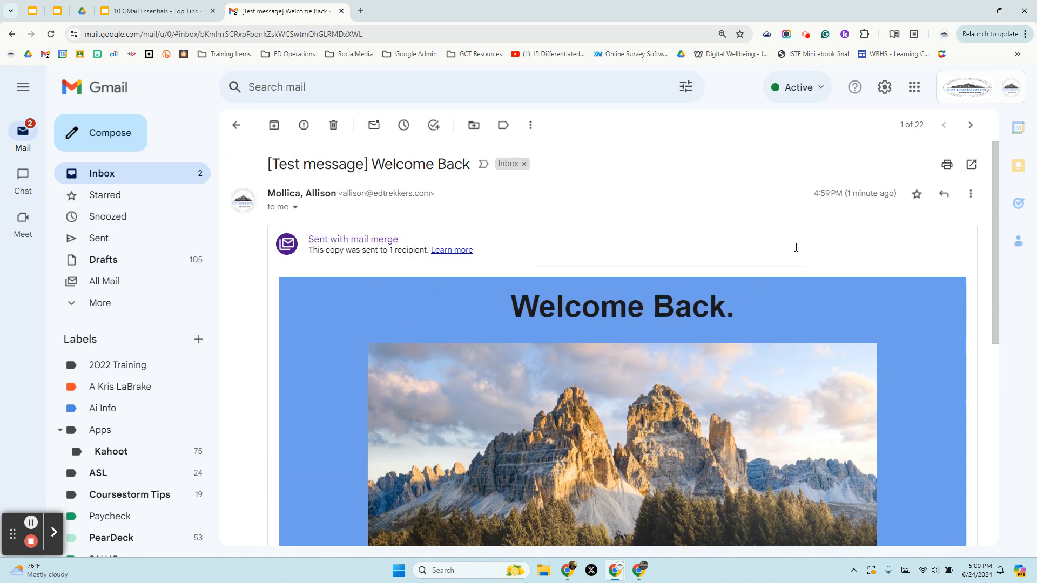
{"action": "left_click", "coordinate": [274, 126]}
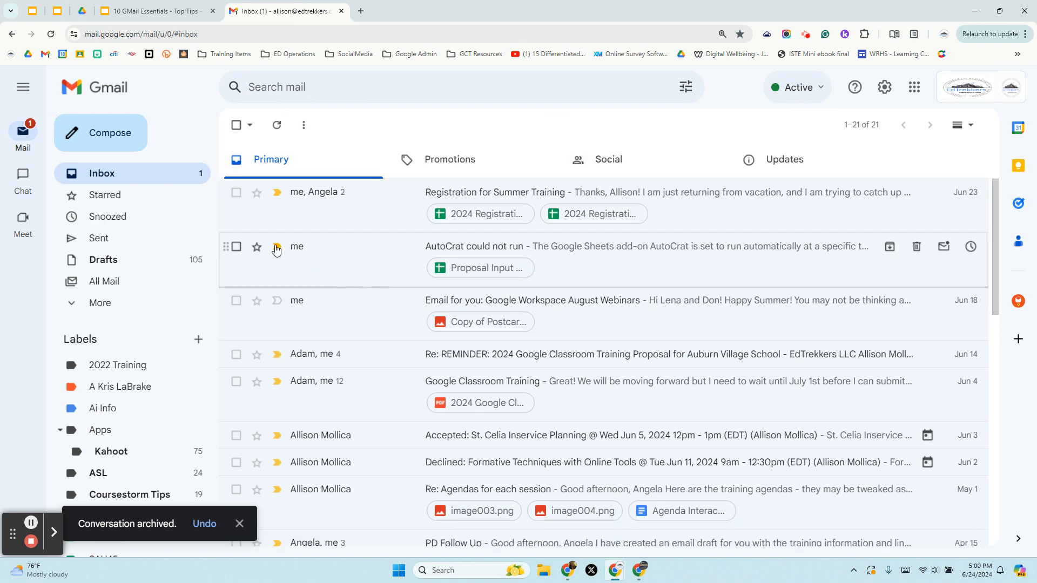
{"action": "left_click", "coordinate": [153, 11]}
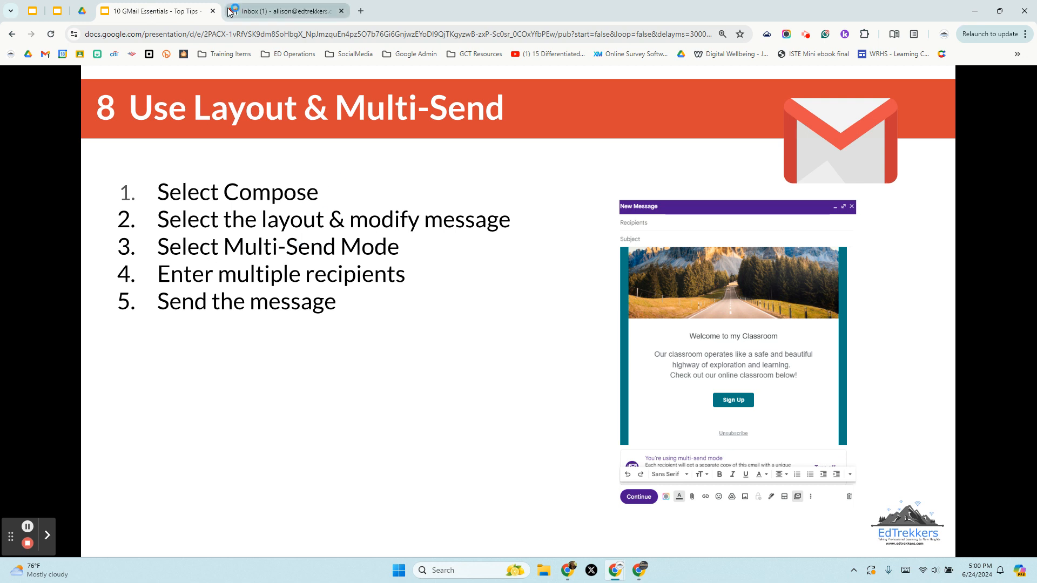
{"action": "left_click", "coordinate": [283, 11]}
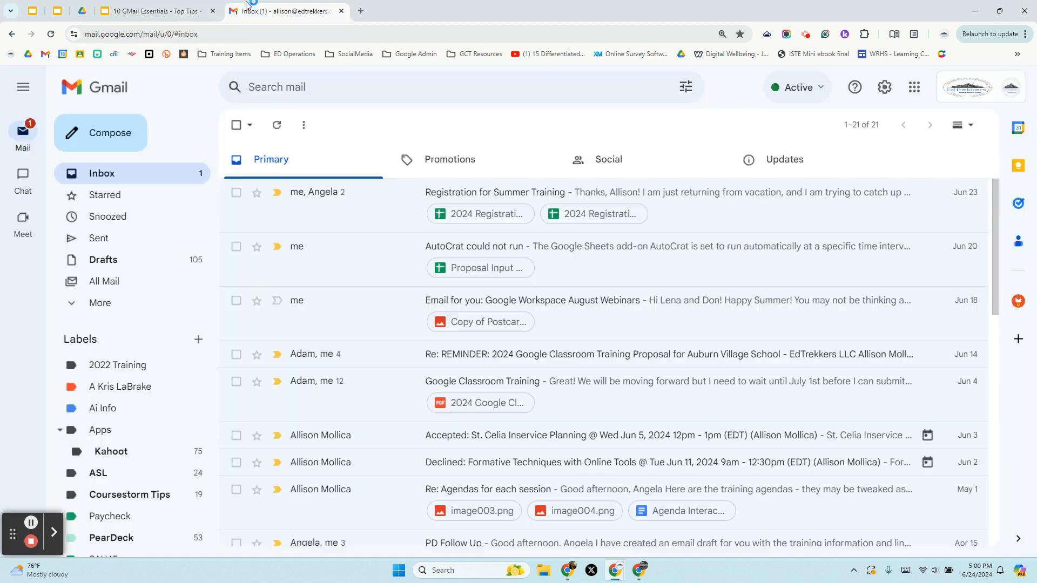
Compose a new message and insert the saved Announcement layout for the Google Workspace Essentials Webinars.
{"action": "left_click", "coordinate": [101, 140]}
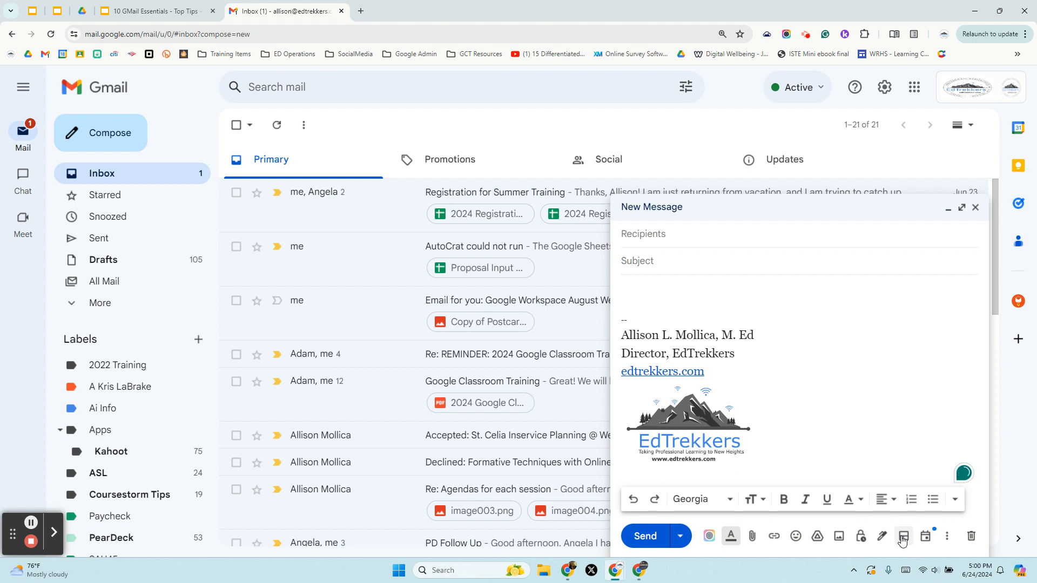
{"action": "left_click", "coordinate": [903, 539]}
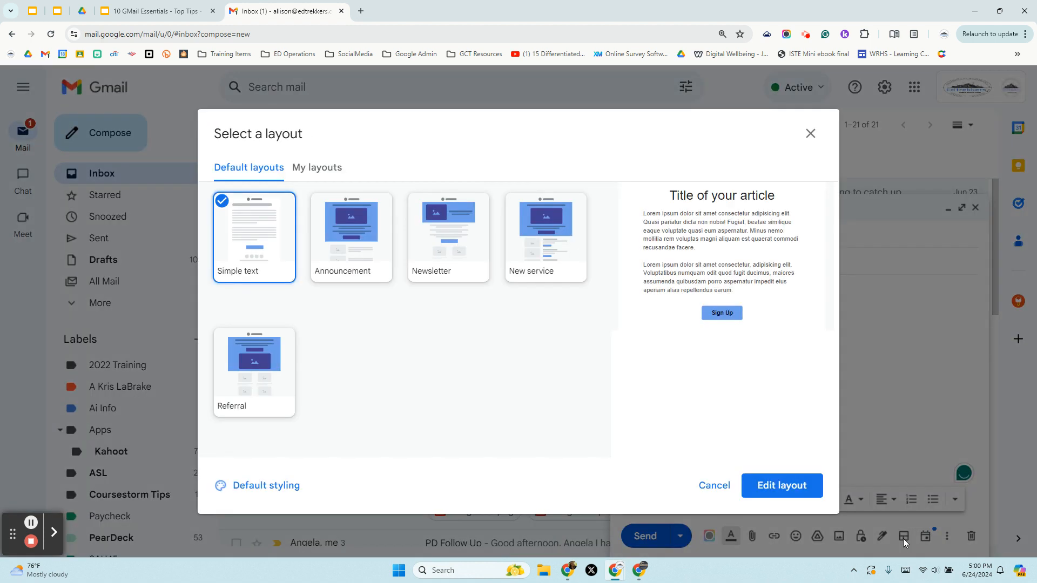
{"action": "left_click", "coordinate": [325, 168]}
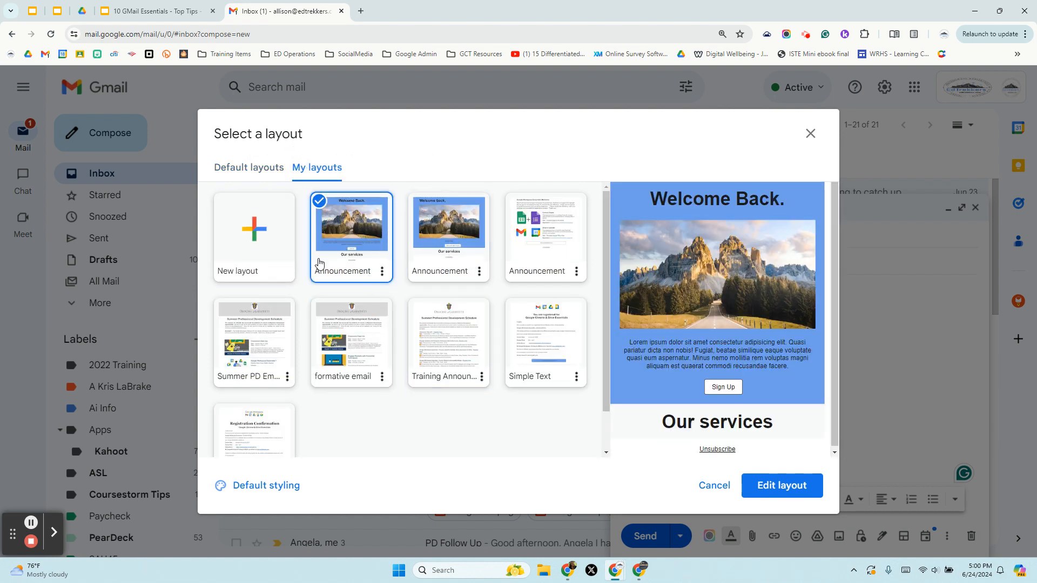
{"action": "left_click", "coordinate": [545, 236]}
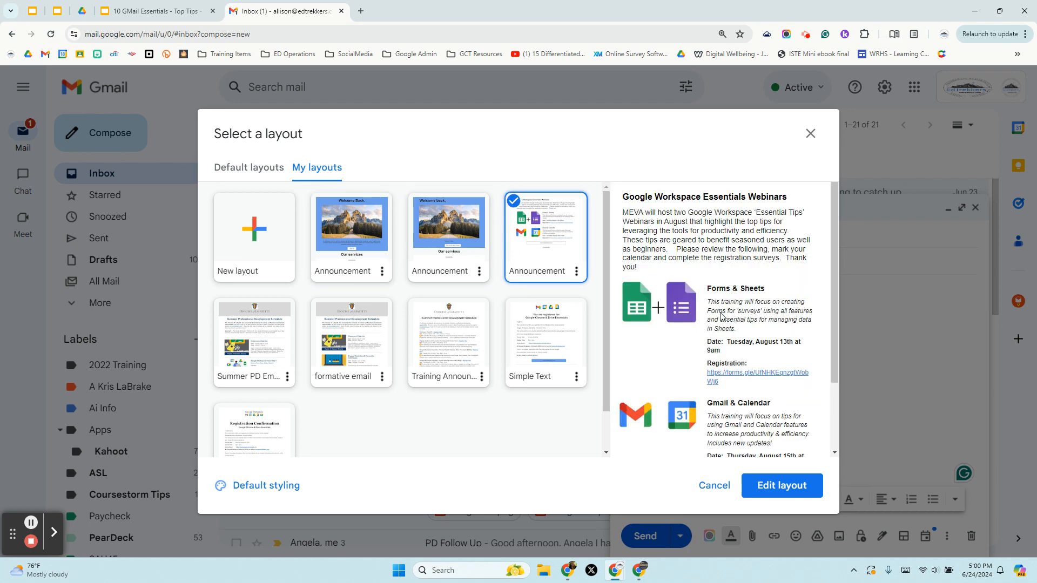
{"action": "left_click", "coordinate": [795, 485]}
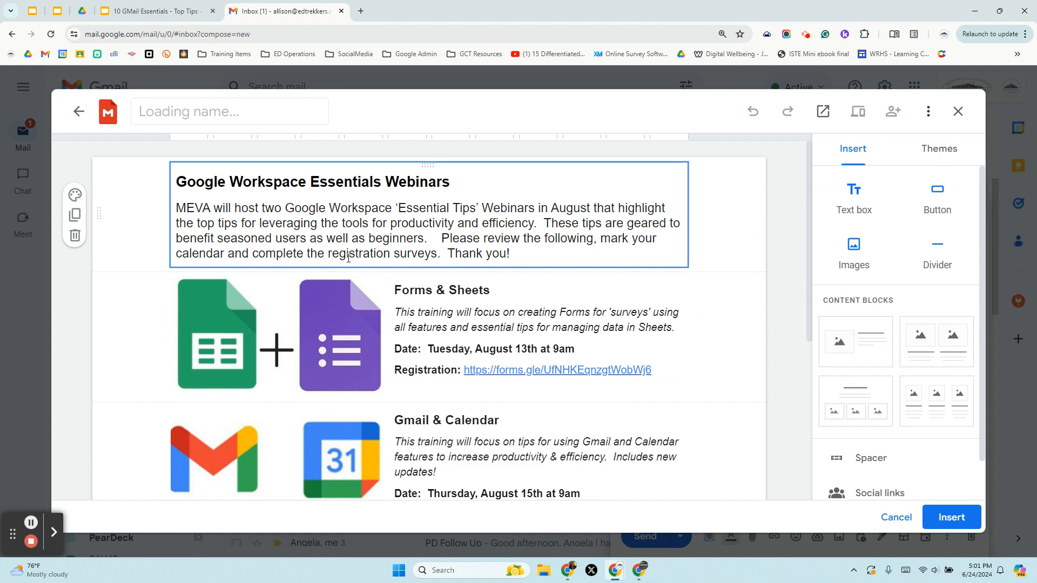
{"action": "scroll", "coordinate": [519, 259], "scroll_direction": "down", "scroll_amount": 5}
{"action": "left_click", "coordinate": [951, 517]}
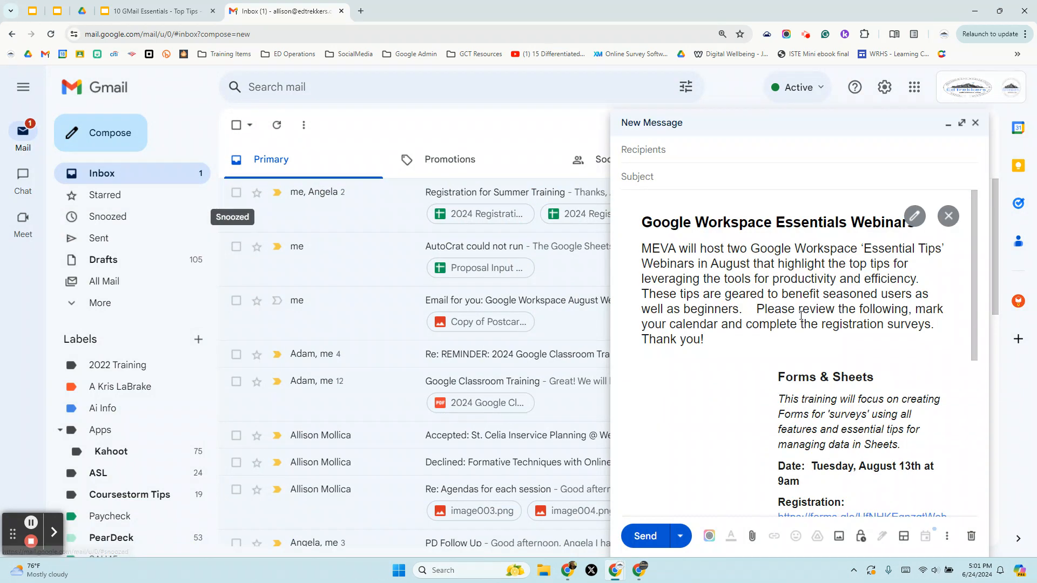
Review the inserted webinar message and the list of saved layouts without choosing another layout.
{"action": "scroll", "coordinate": [790, 352], "scroll_direction": "down", "scroll_amount": 5}
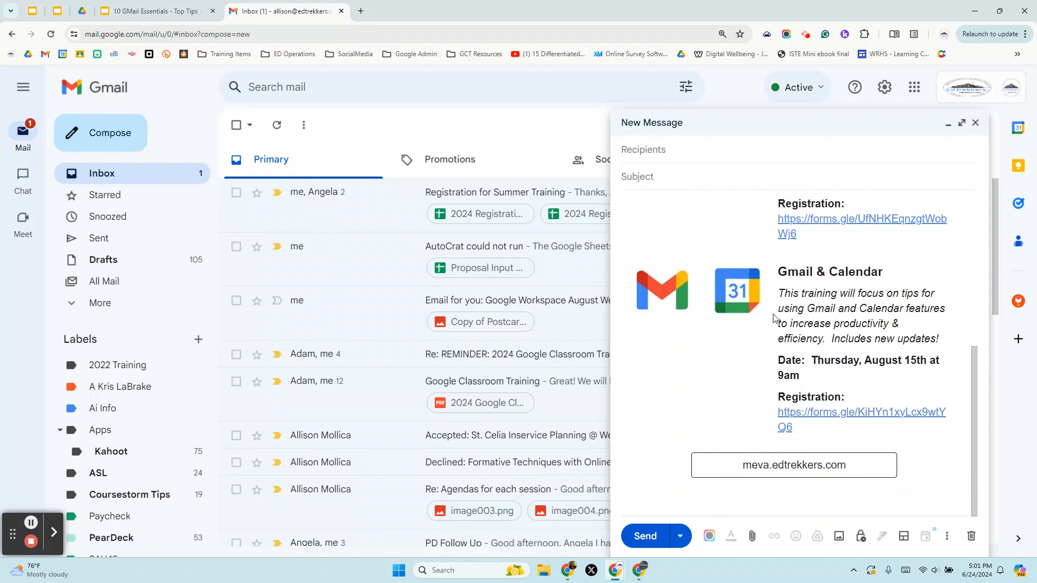
{"action": "scroll", "coordinate": [775, 318], "scroll_direction": "up", "scroll_amount": 5}
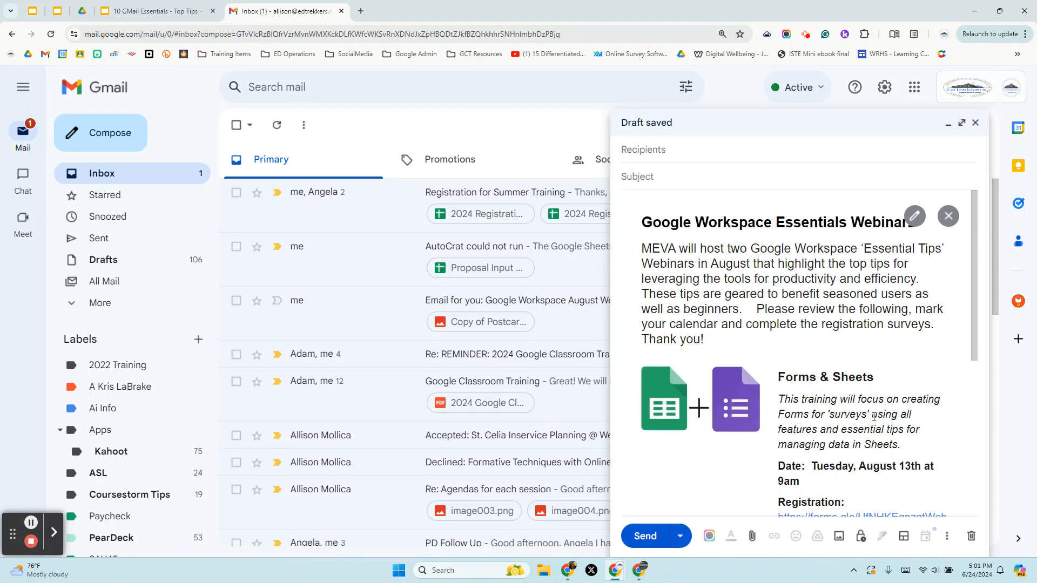
{"action": "left_click", "coordinate": [903, 536]}
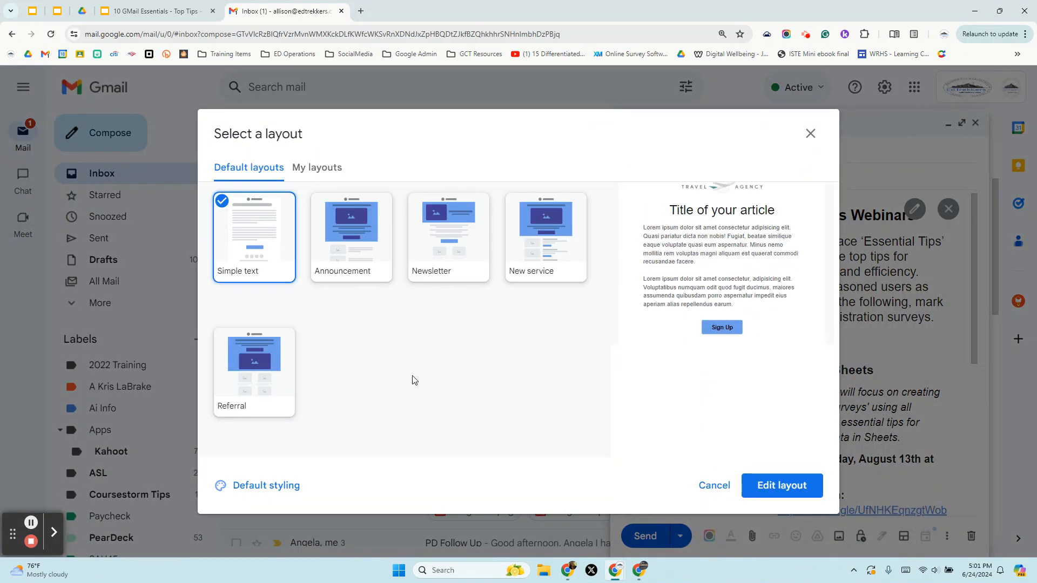
{"action": "left_click", "coordinate": [329, 168]}
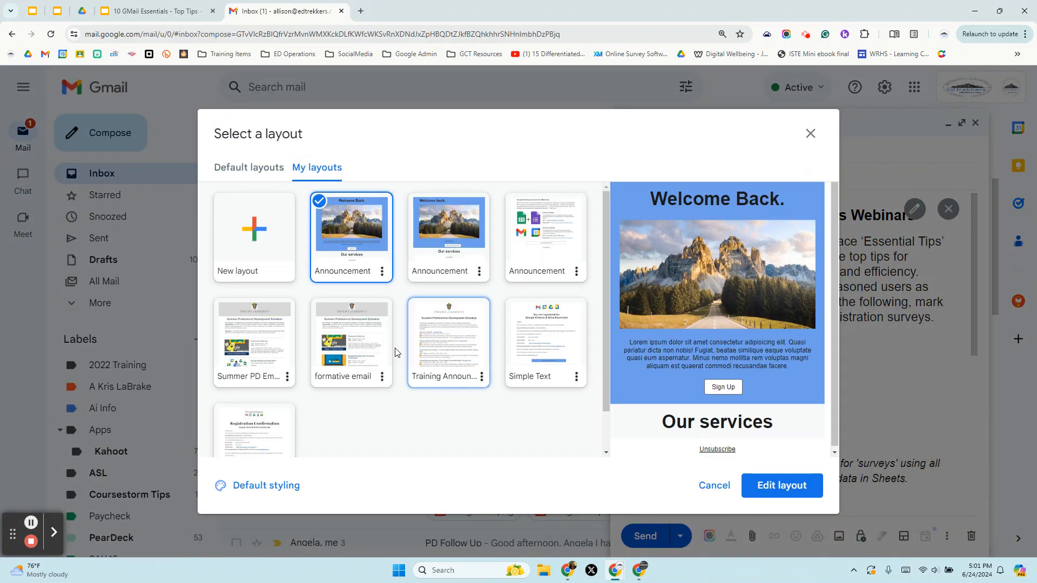
{"action": "left_click", "coordinate": [718, 489]}
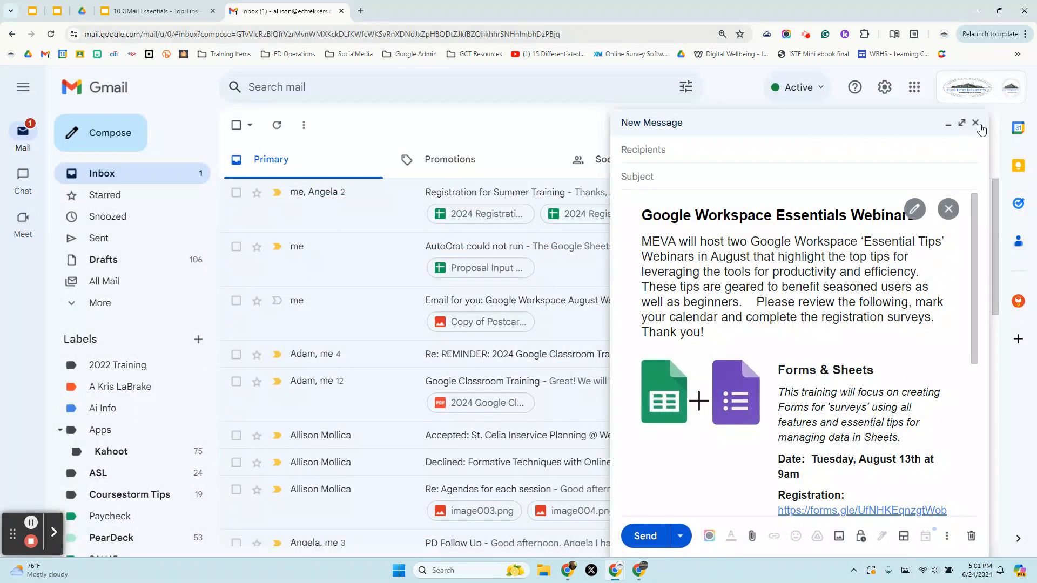
Close the webinar message and switch to the "10 GMail Essentials - Top Tips" presentation.
{"action": "left_click", "coordinate": [975, 123]}
{"action": "mouse_move", "coordinate": [54, 216]}
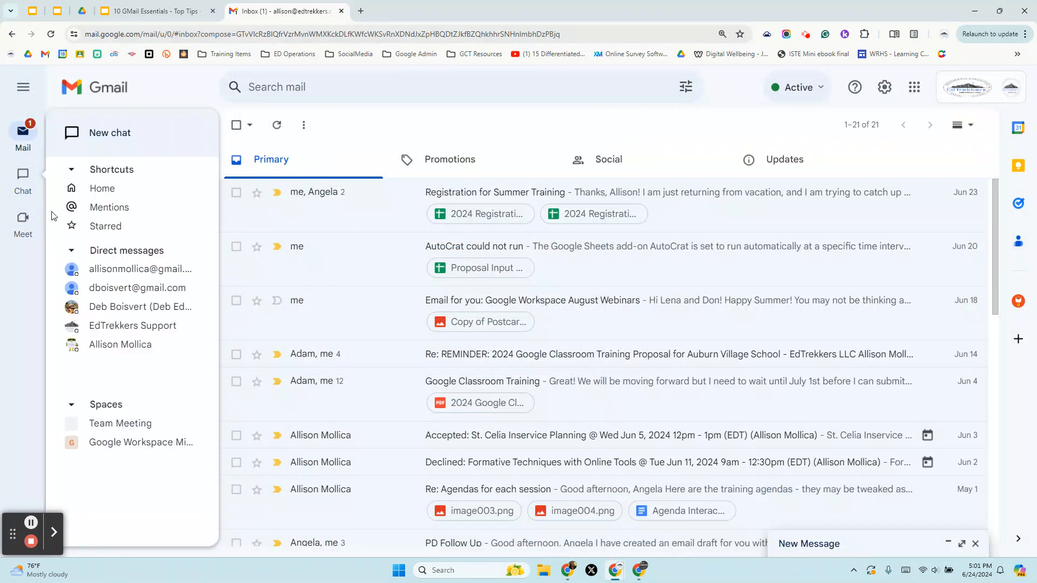
{"action": "left_click", "coordinate": [161, 11]}
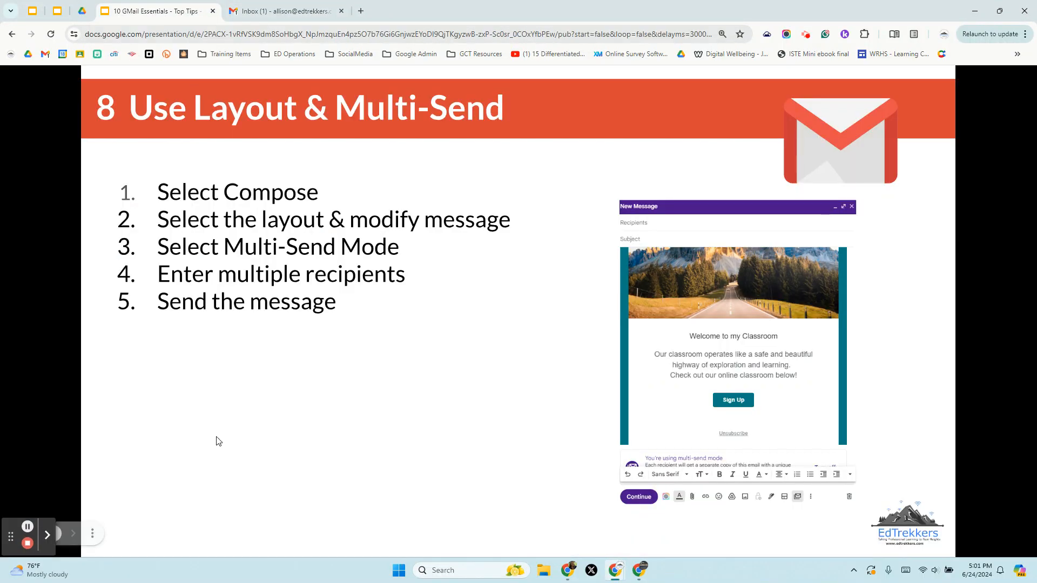